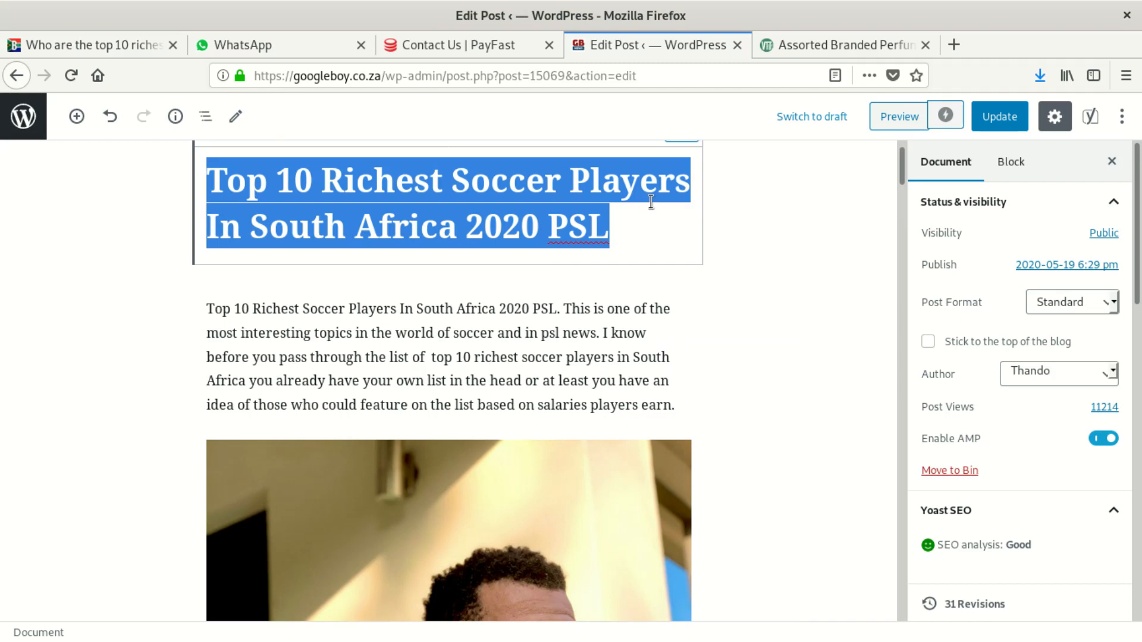
# Step: Close the browser tabs holding the richest soccer players post editor and the branded perfumes product page
pyautogui.click(736, 45)
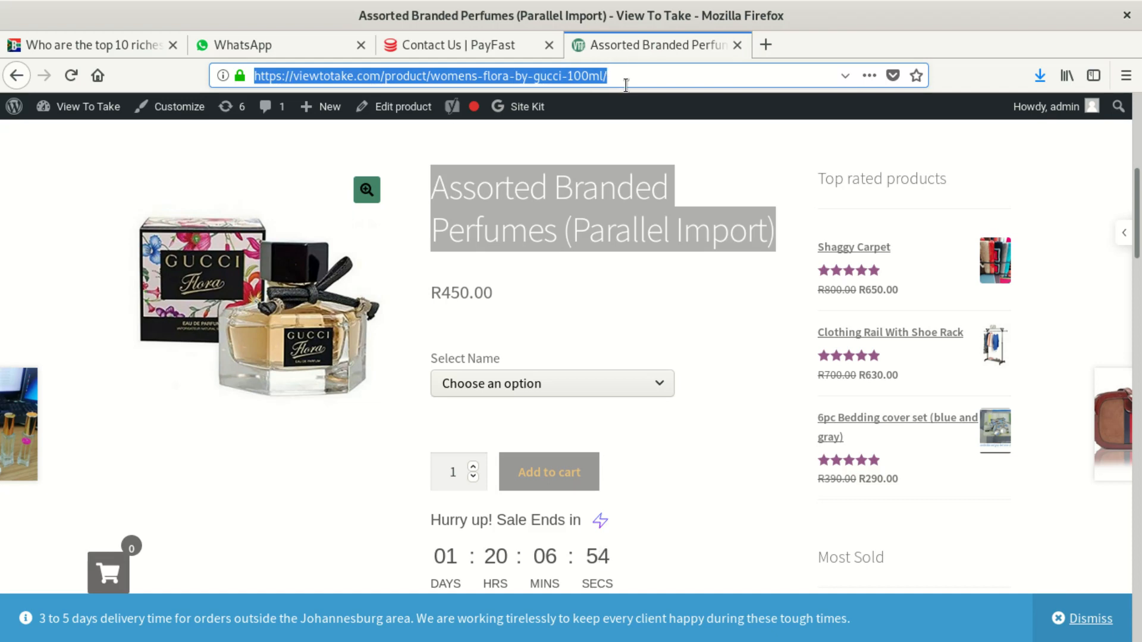
pyautogui.click(737, 44)
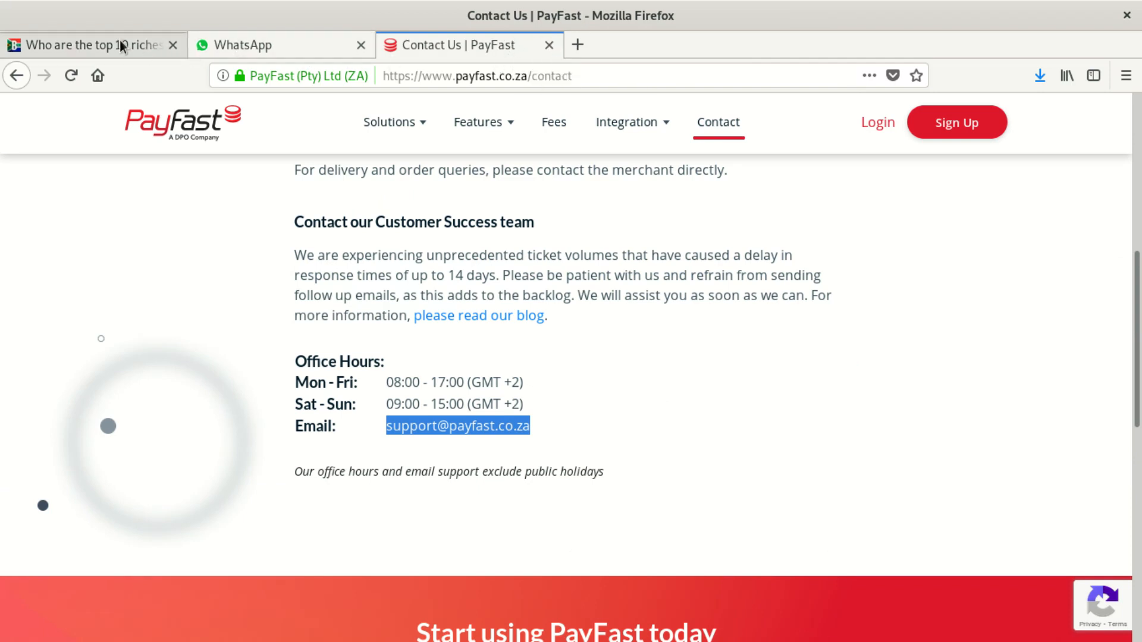
# Step: Open the website googleboy.co.za in a new browser tab
pyautogui.click(574, 45)
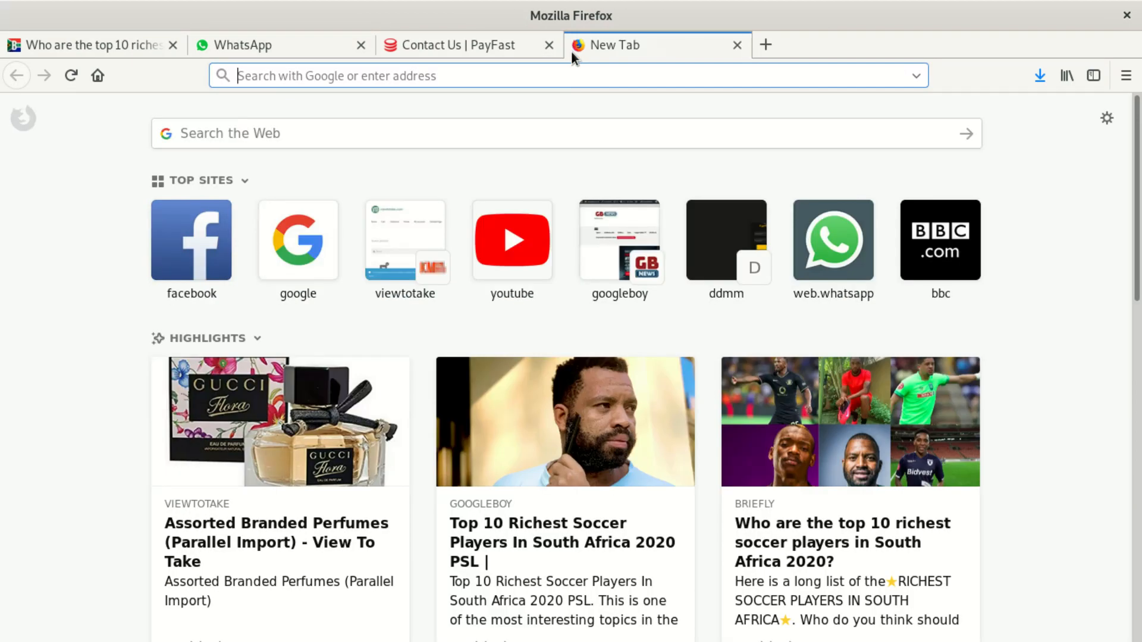
pyautogui.write('goo')
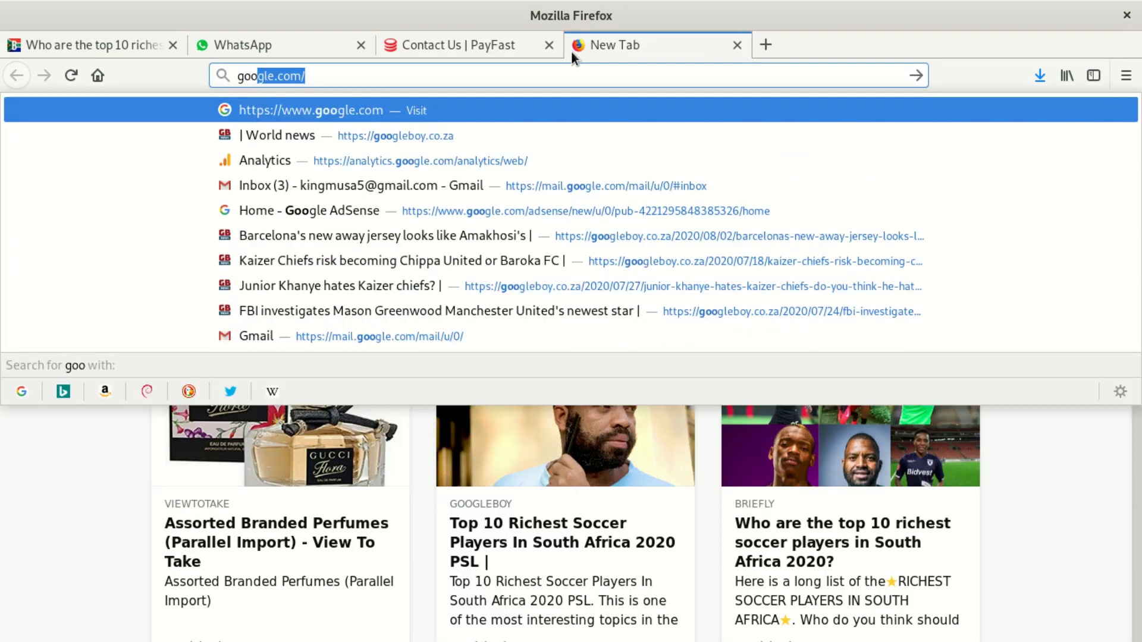
pyautogui.write('gle')
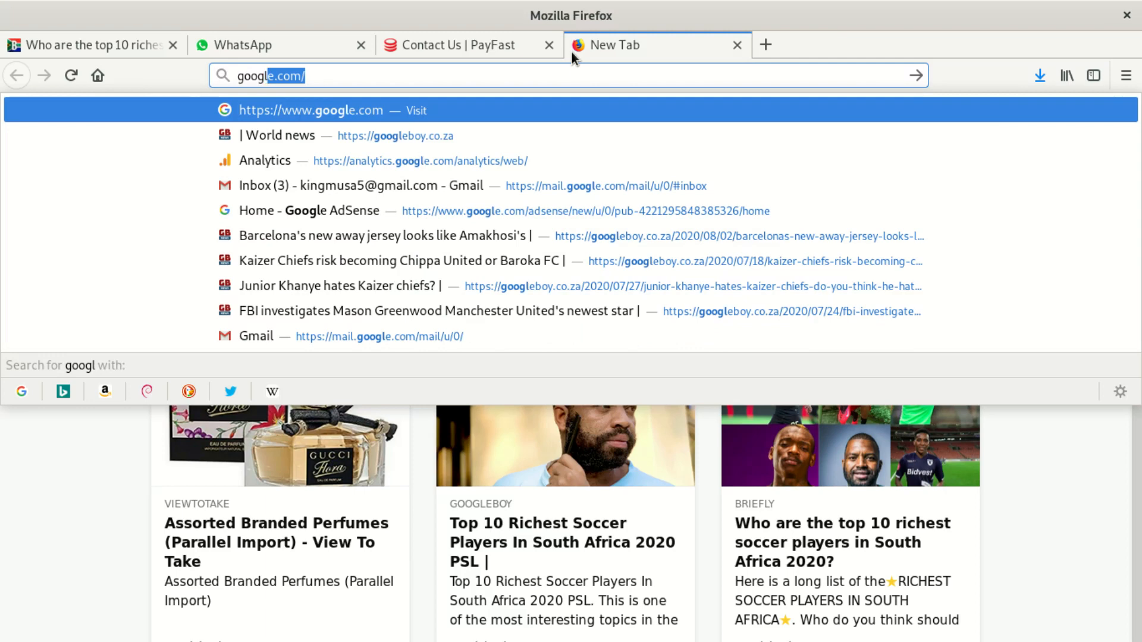
pyautogui.write('boy.c')
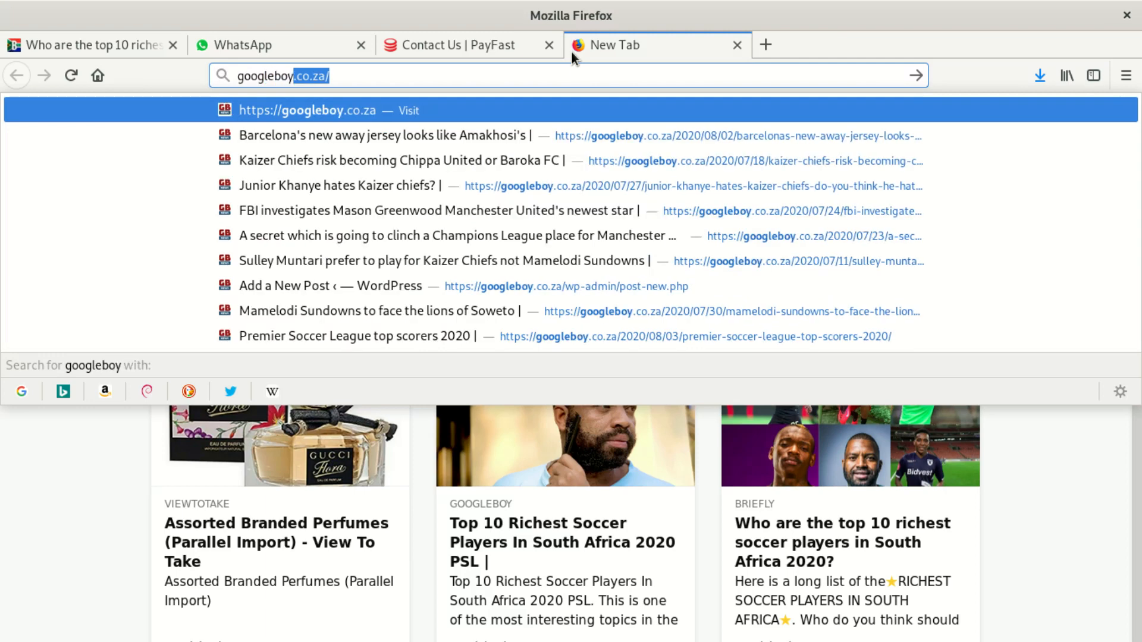
pyautogui.write('o.za')
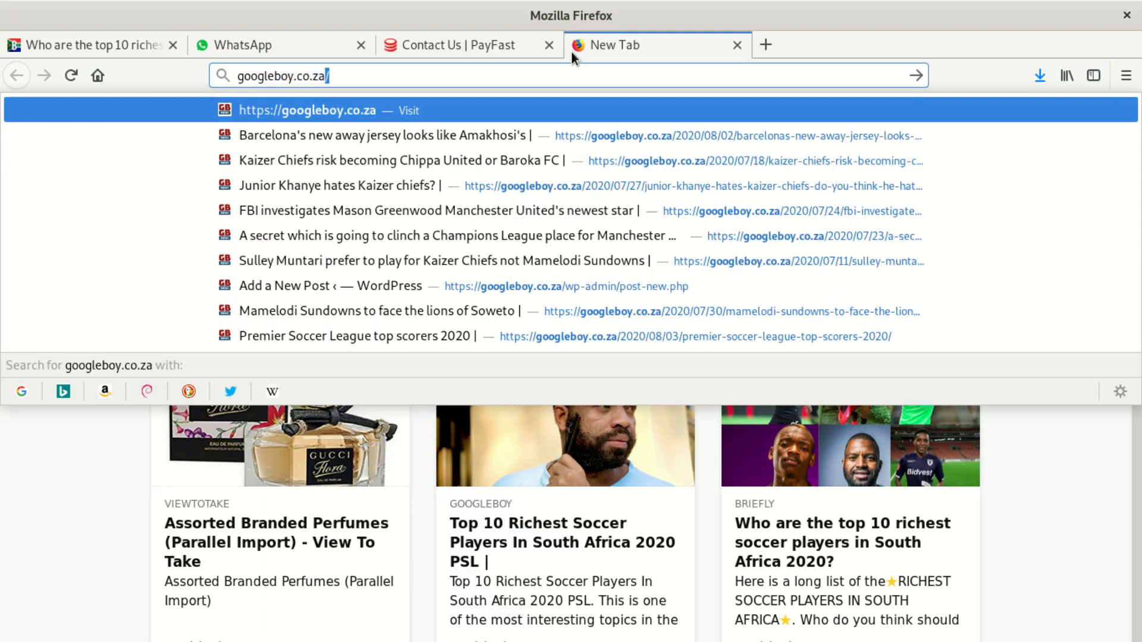
pyautogui.press('Return')
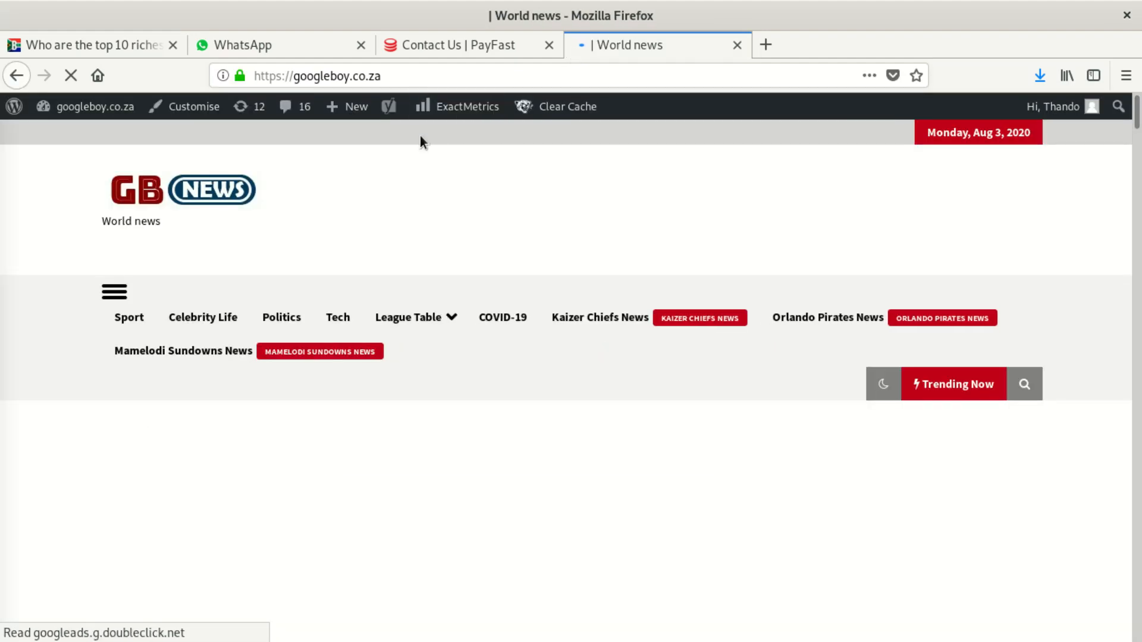
# Step: Open the main story "Khama Billiat covers Thembinkosi Lorch after doing wrong to him" from the home page
pyautogui.moveTo(379, 351)
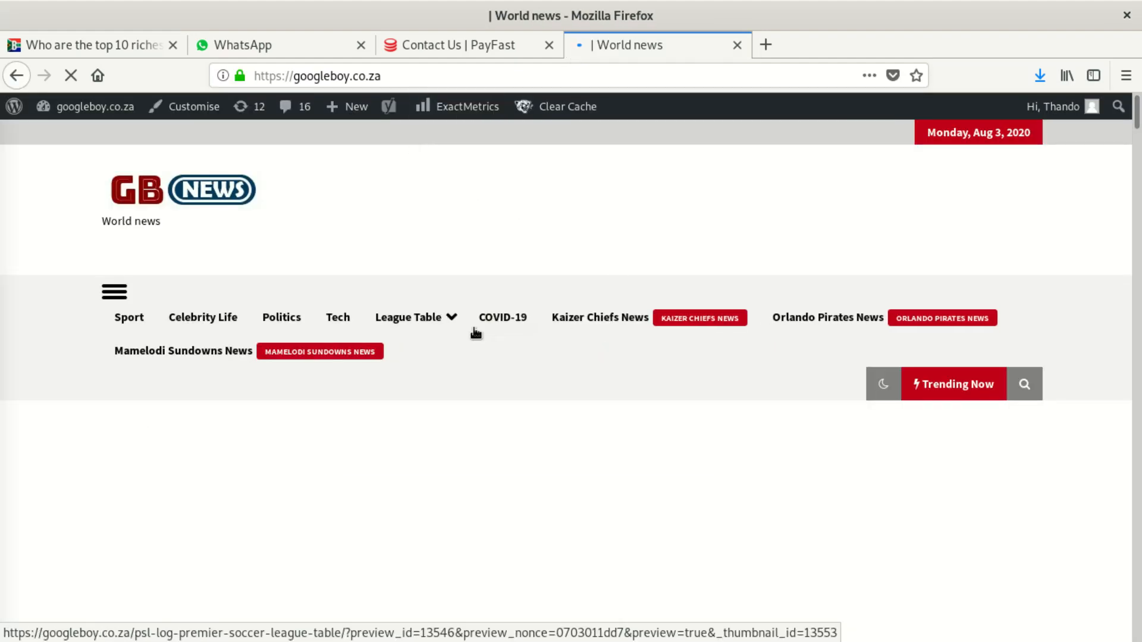
pyautogui.scroll(-6, 383, 369)
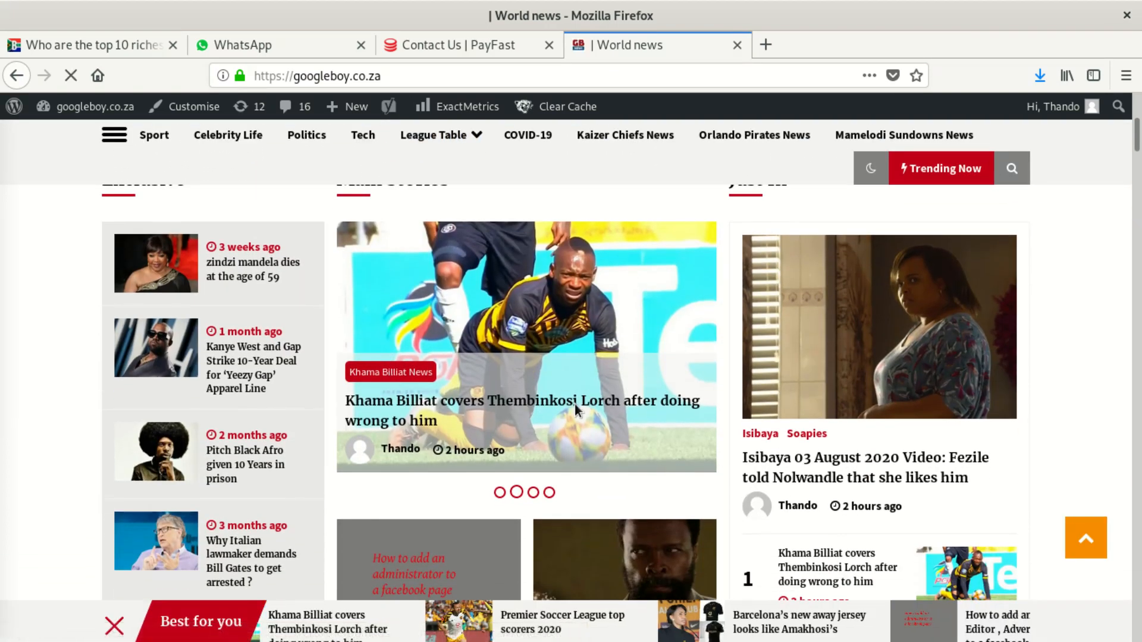
pyautogui.click(510, 404)
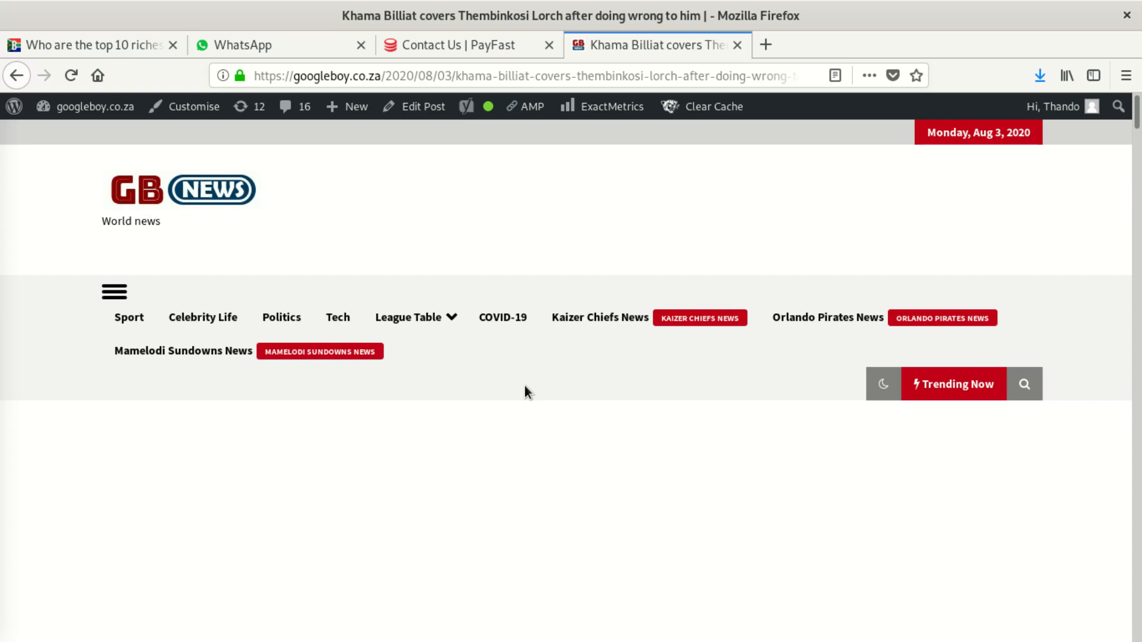
# Step: Read through the published Khama Billiat article down to its comments, including its images, embedded video and text
pyautogui.scroll(-5, 523, 390)
pyautogui.scroll(-6, 516, 430)
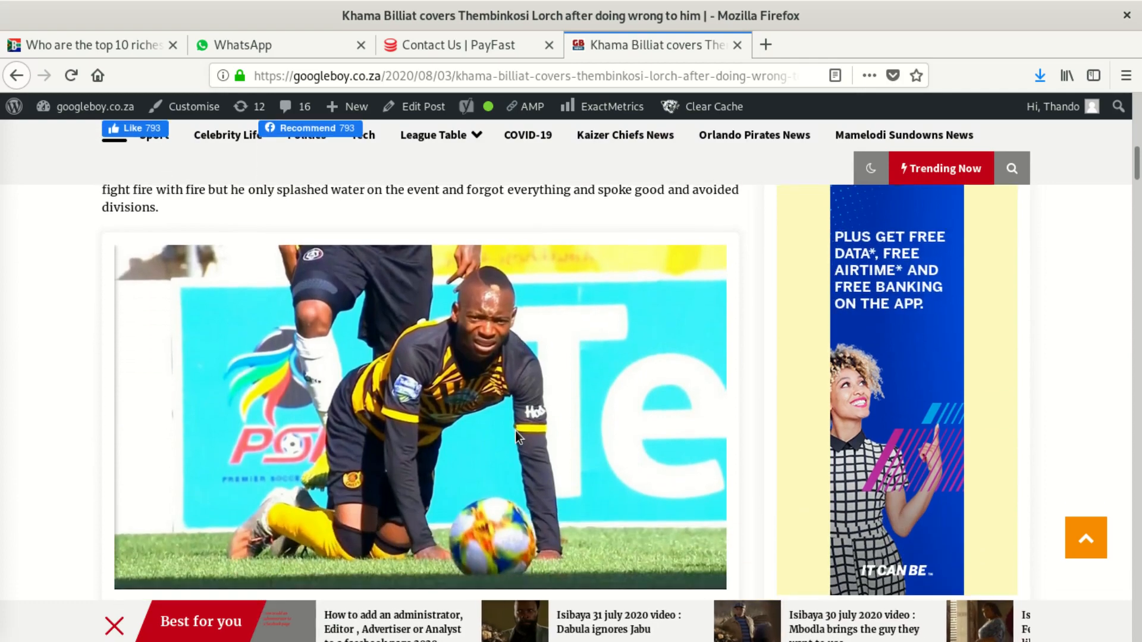
pyautogui.scroll(-8, 516, 431)
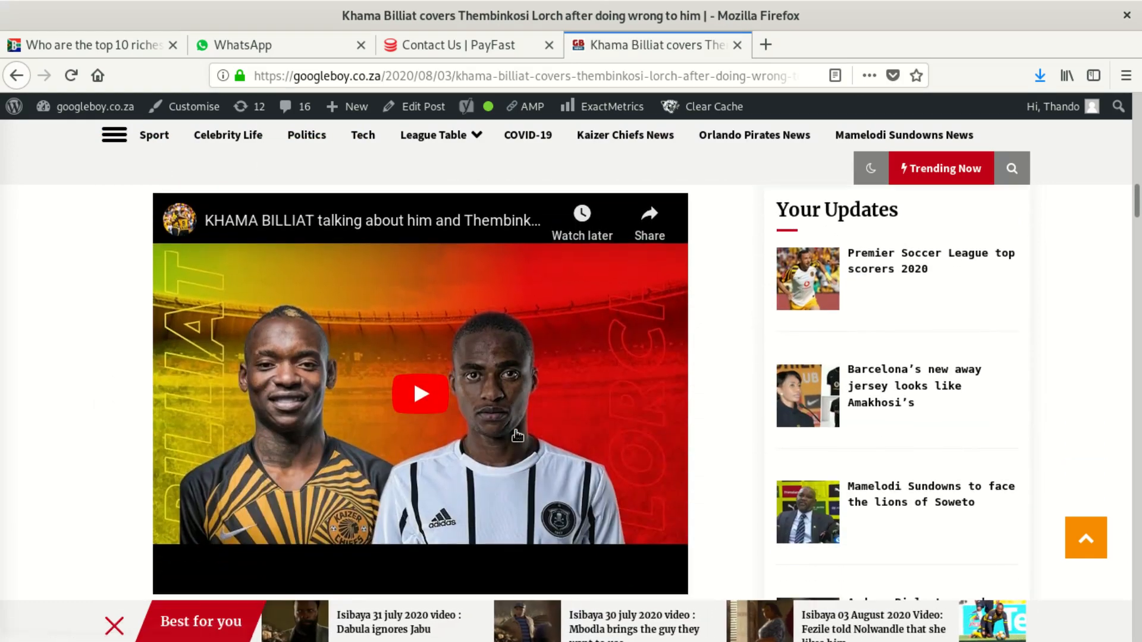
pyautogui.scroll(-7, 517, 436)
pyautogui.scroll(-5, 515, 431)
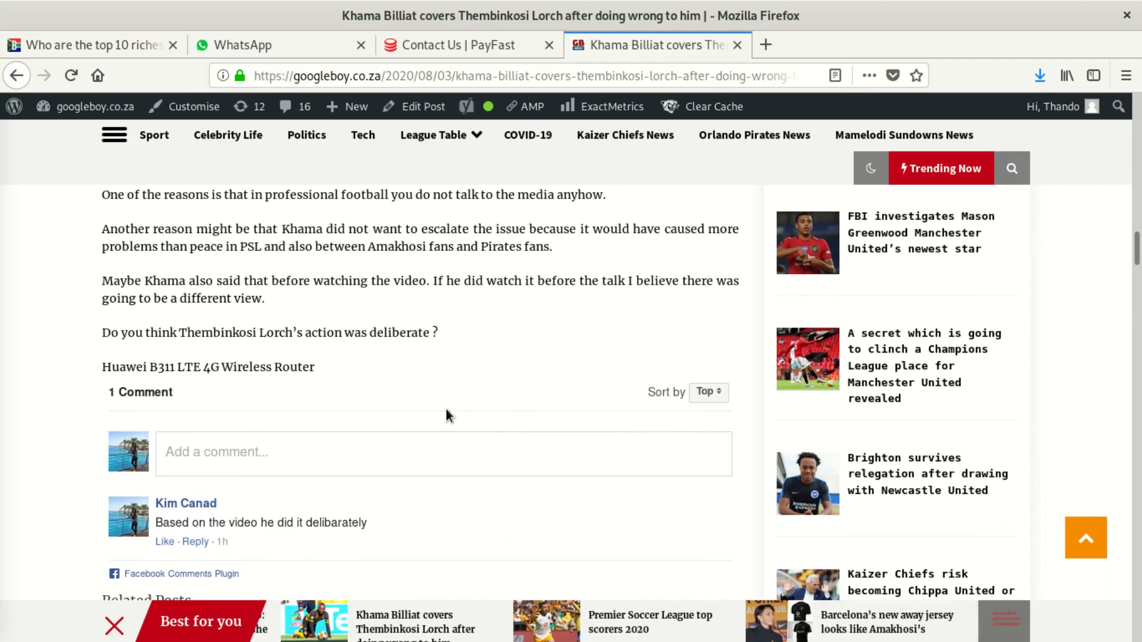
pyautogui.scroll(10, 309, 394)
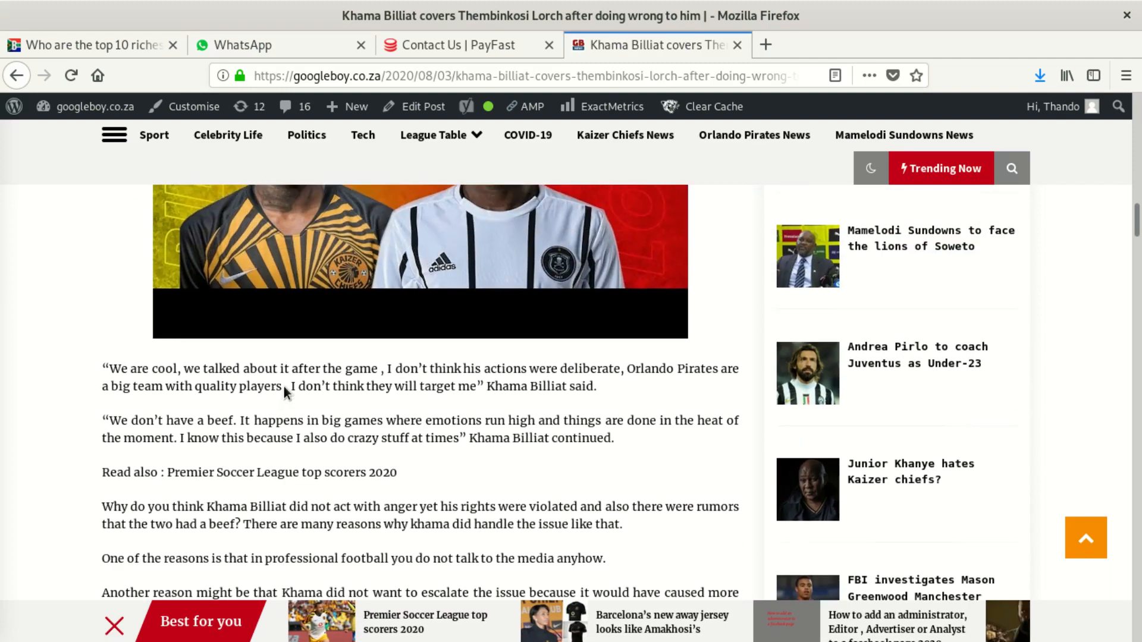
pyautogui.scroll(10, 285, 391)
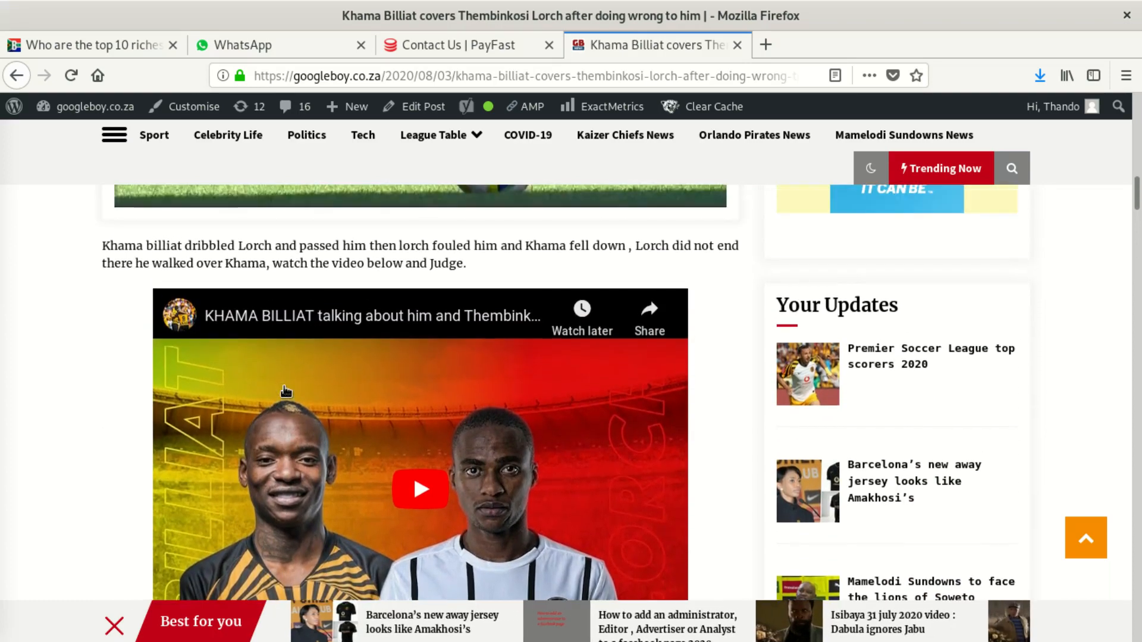
pyautogui.scroll(6, 285, 391)
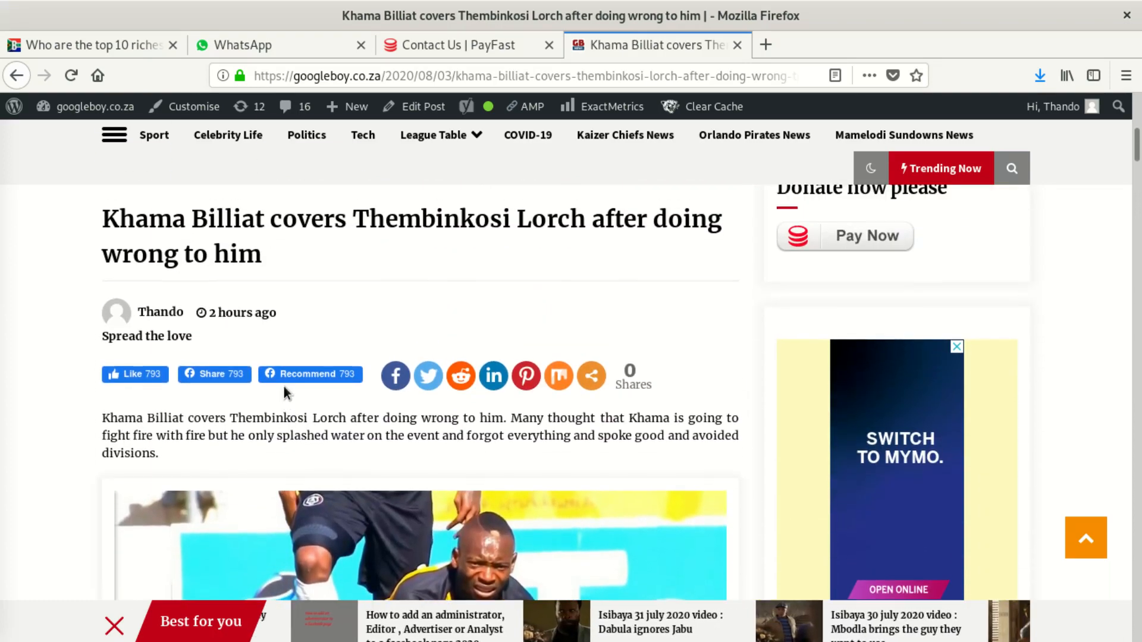
pyautogui.scroll(5, 283, 393)
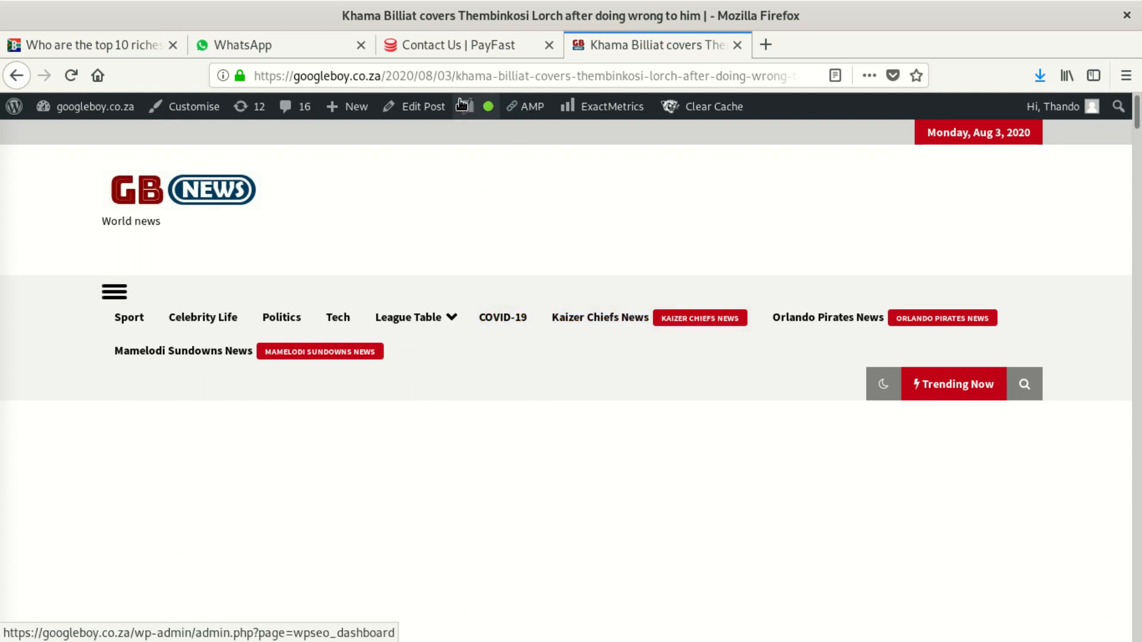
# Step: Open the Khama Billiat article in the post editor and dismiss the autosave notice
pyautogui.click(416, 106)
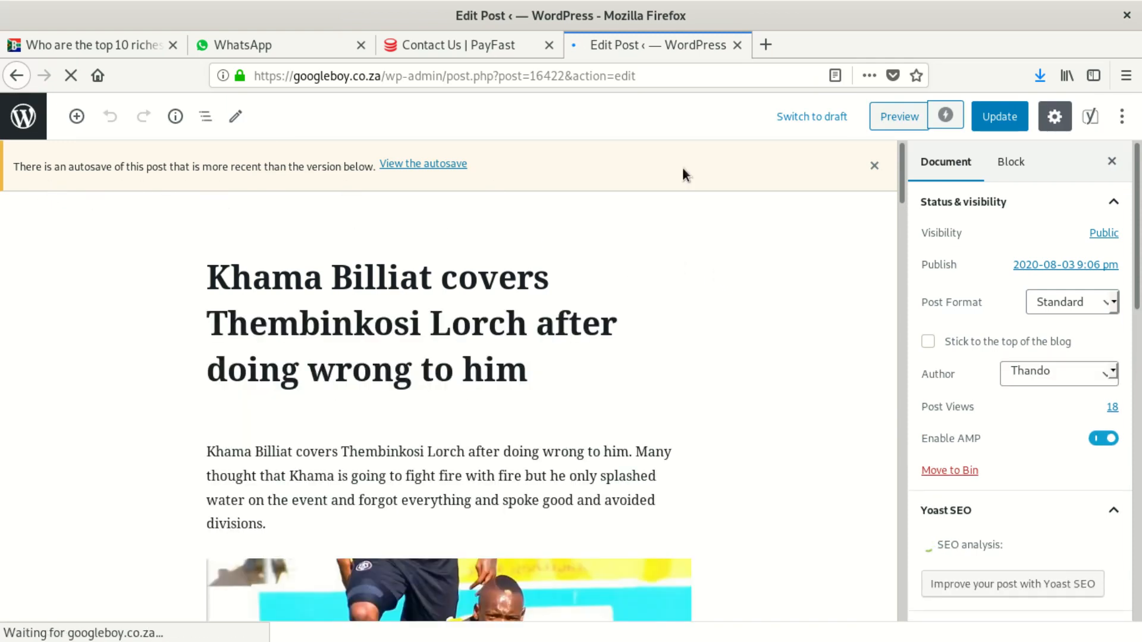
pyautogui.click(874, 166)
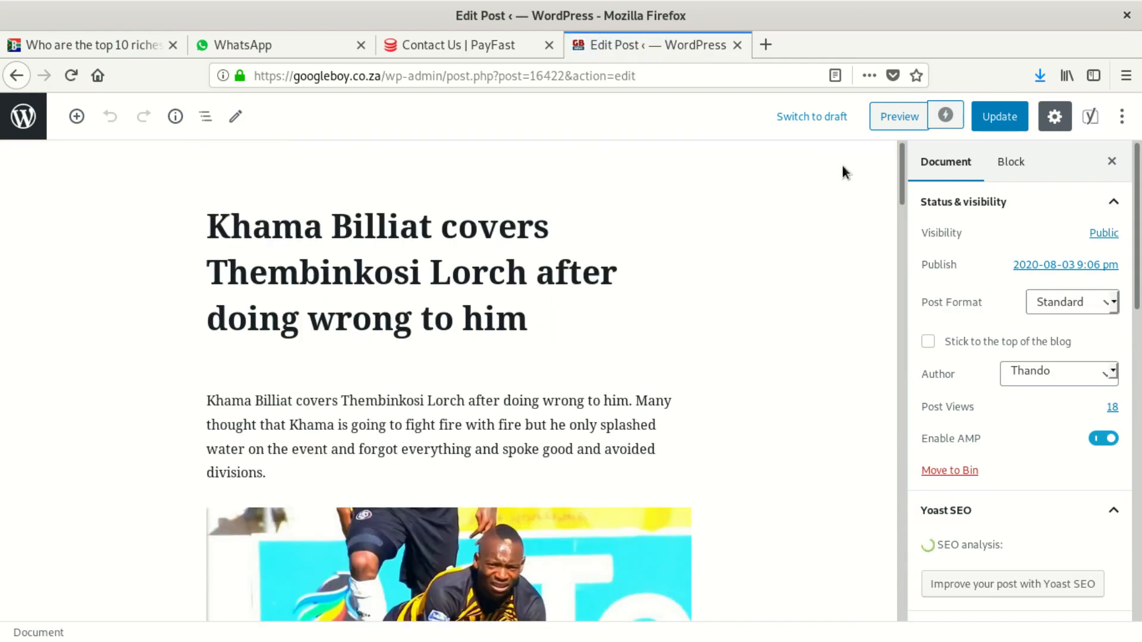
# Step: Expand the Yoast SEO analysis results below the post content
pyautogui.moveTo(900, 160); pyautogui.dragTo(862, 442)
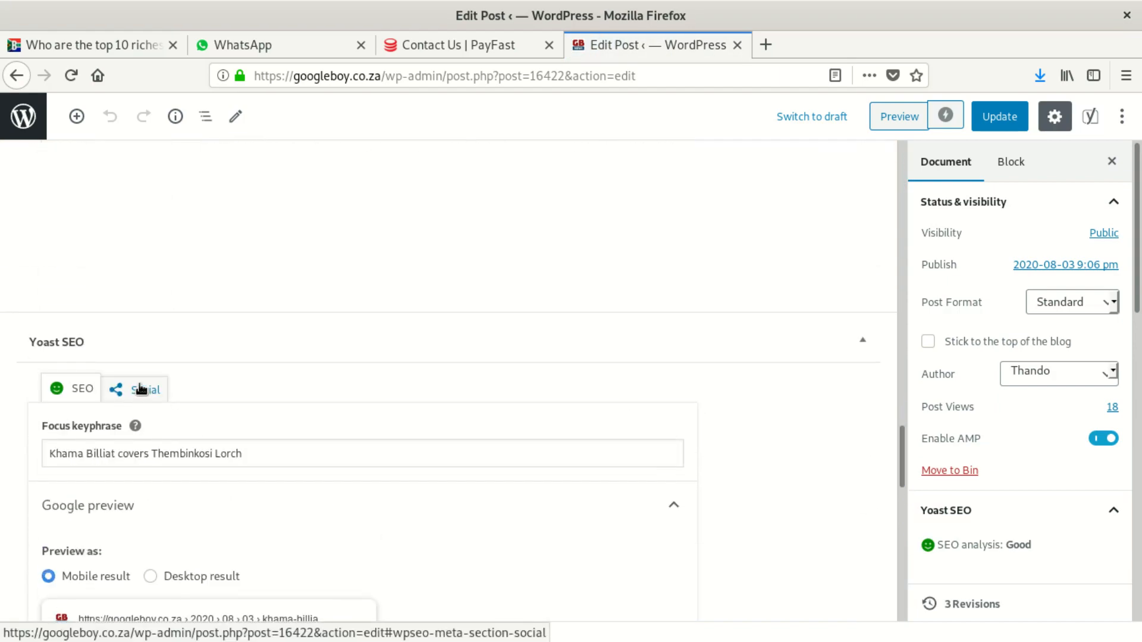
pyautogui.scroll(-2, 857, 401)
pyautogui.moveTo(904, 448); pyautogui.dragTo(892, 537)
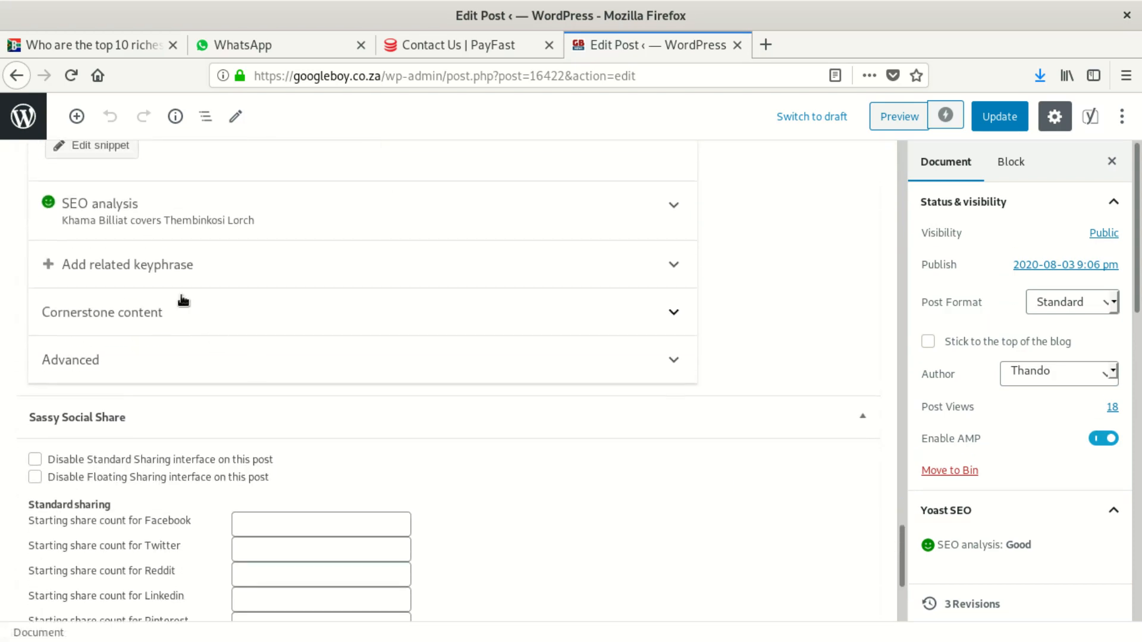
pyautogui.click(133, 220)
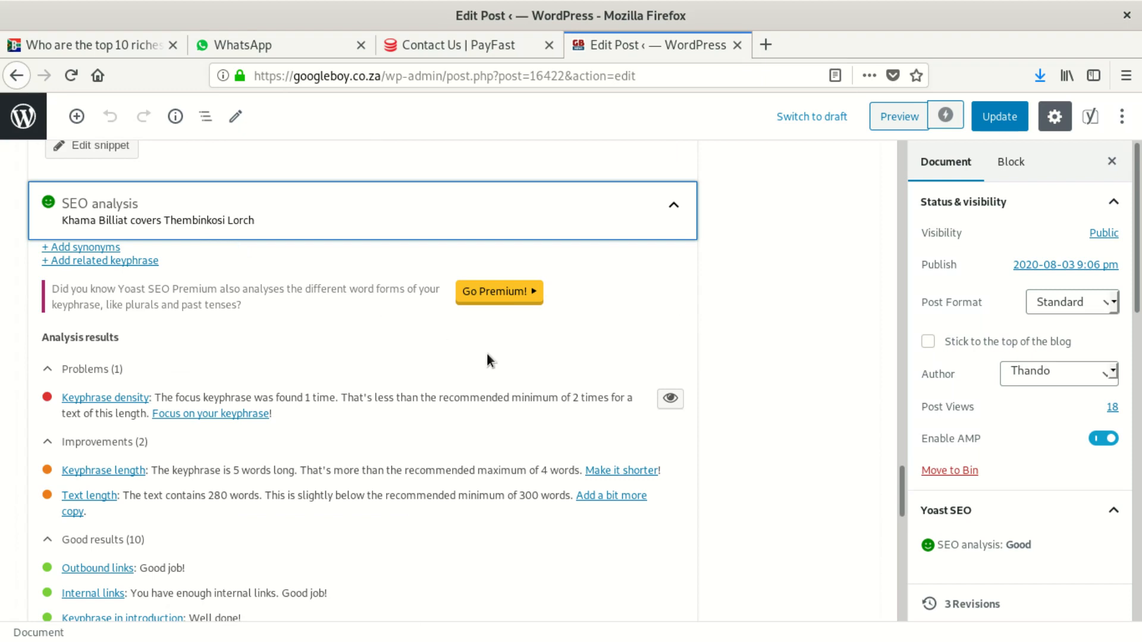
pyautogui.scroll(-3, 392, 401)
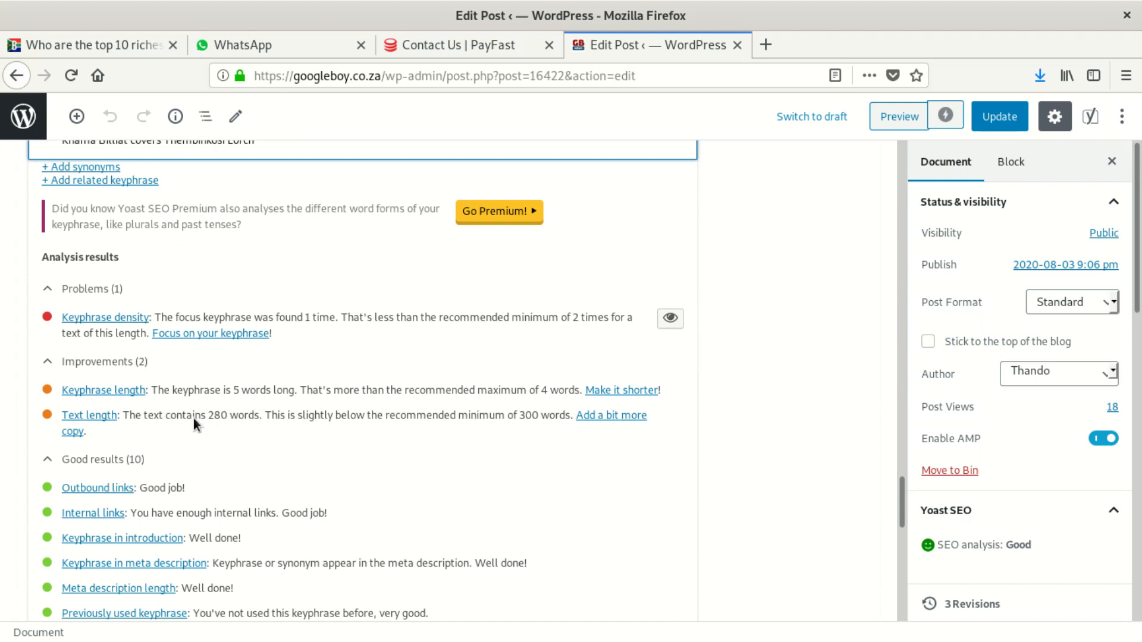
# Step: Examine the keyphrase length and text length improvements, highlighting the post's word count
pyautogui.moveTo(266, 414); pyautogui.dragTo(64, 419)
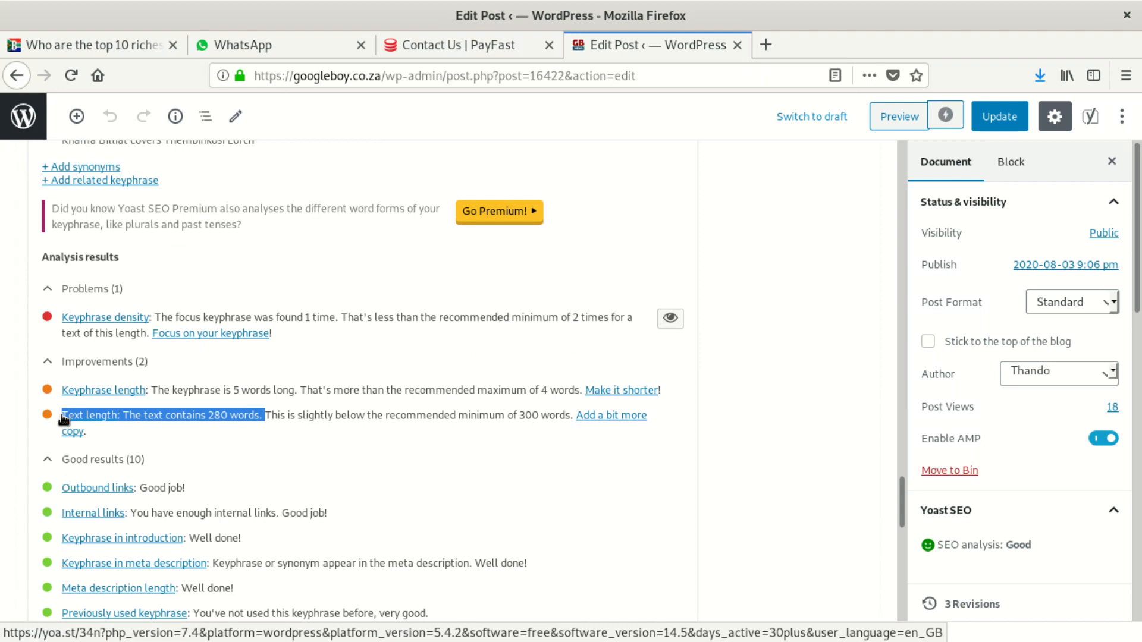
pyautogui.moveTo(64, 420); pyautogui.dragTo(65, 394)
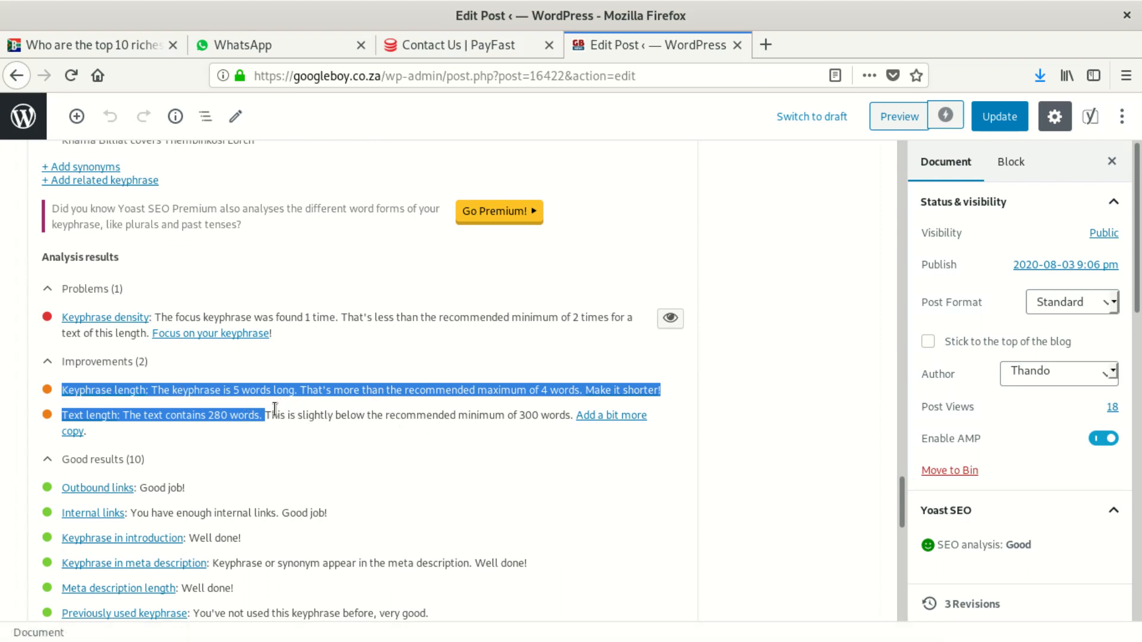
pyautogui.doubleClick(247, 415)
pyautogui.moveTo(265, 415); pyautogui.dragTo(59, 387)
pyautogui.doubleClick(217, 415)
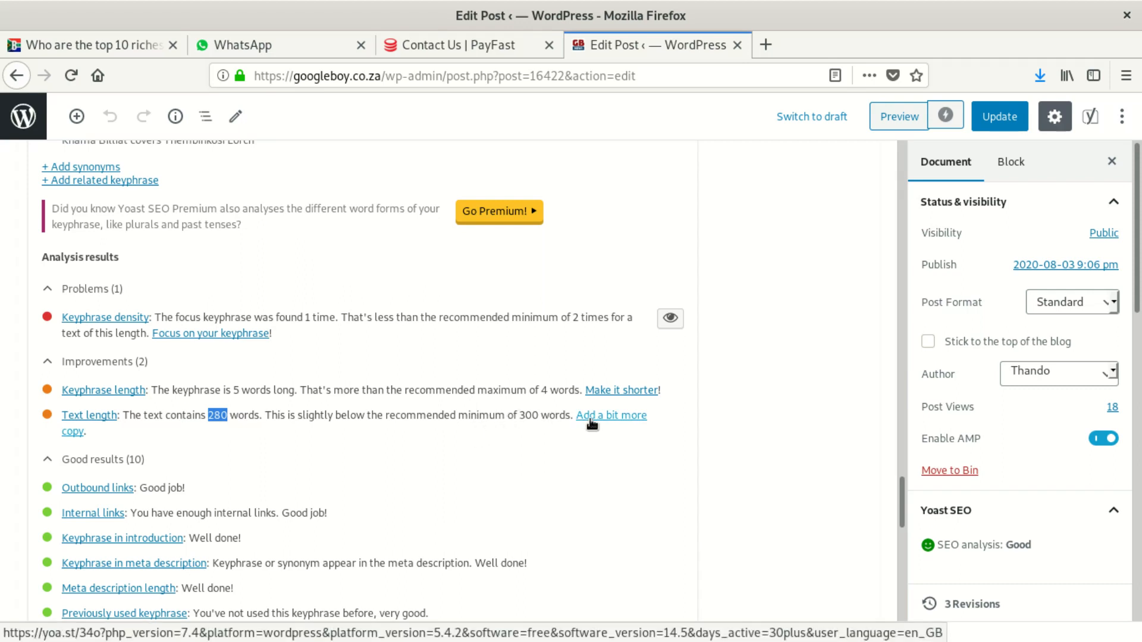
pyautogui.scroll(-1, 698, 413)
pyautogui.scroll(1, 832, 458)
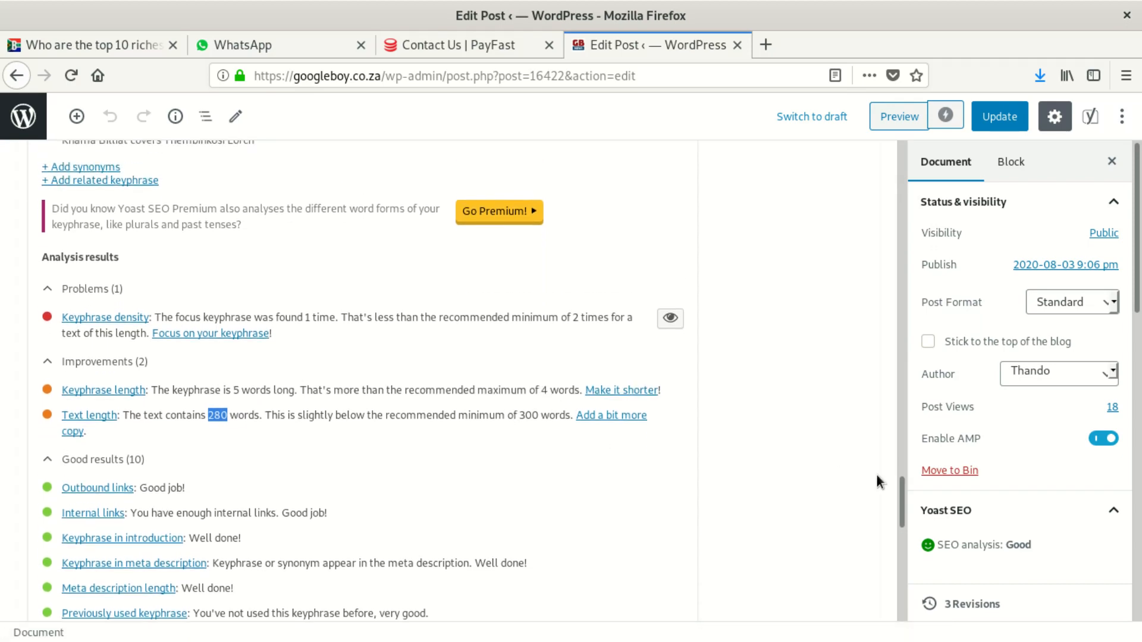
pyautogui.moveTo(904, 505)
pyautogui.mouseDown()
pyautogui.moveTo(887, 377)
pyautogui.moveTo(890, 505)
pyautogui.mouseUp()
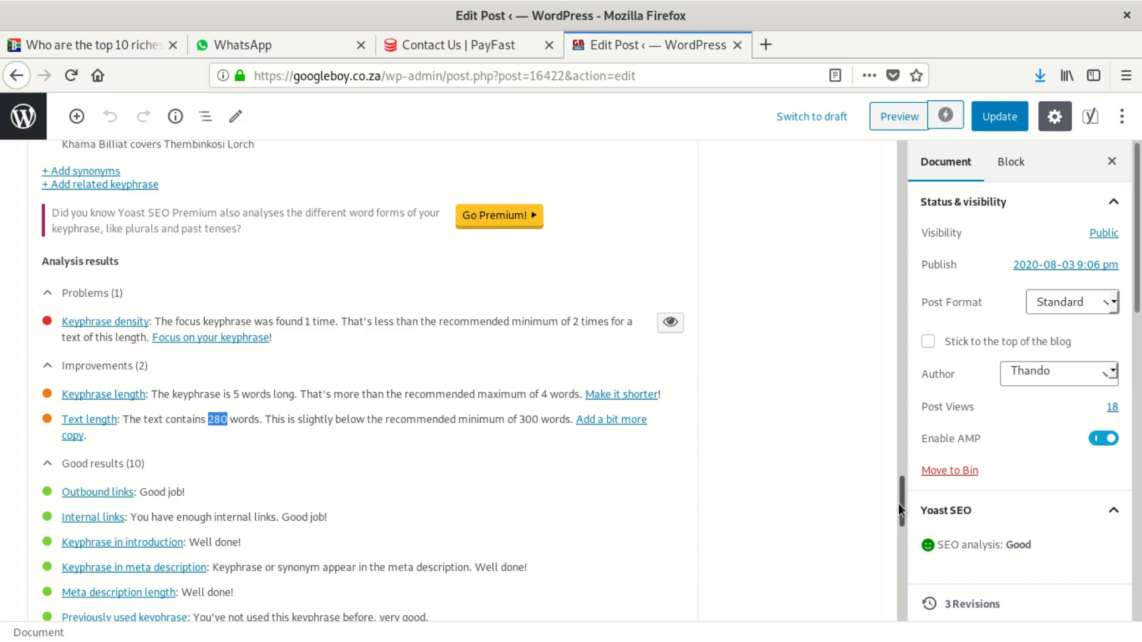
# Step: Replace the word "talk" with "his comments" in the paragraph beginning "Maybe Khama also said that"
pyautogui.moveTo(901, 498); pyautogui.dragTo(891, 356)
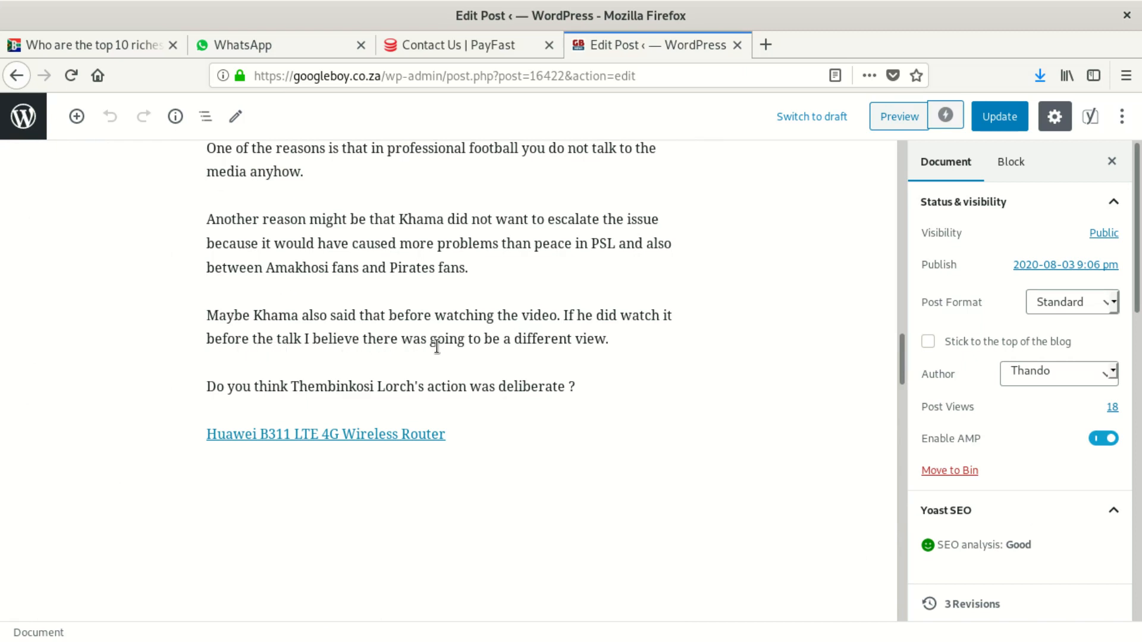
pyautogui.click(301, 342)
pyautogui.press('BackSpace')
pyautogui.press('BackSpace')
pyautogui.press('BackSpace')
pyautogui.press('BackSpace')
pyautogui.write('his ')
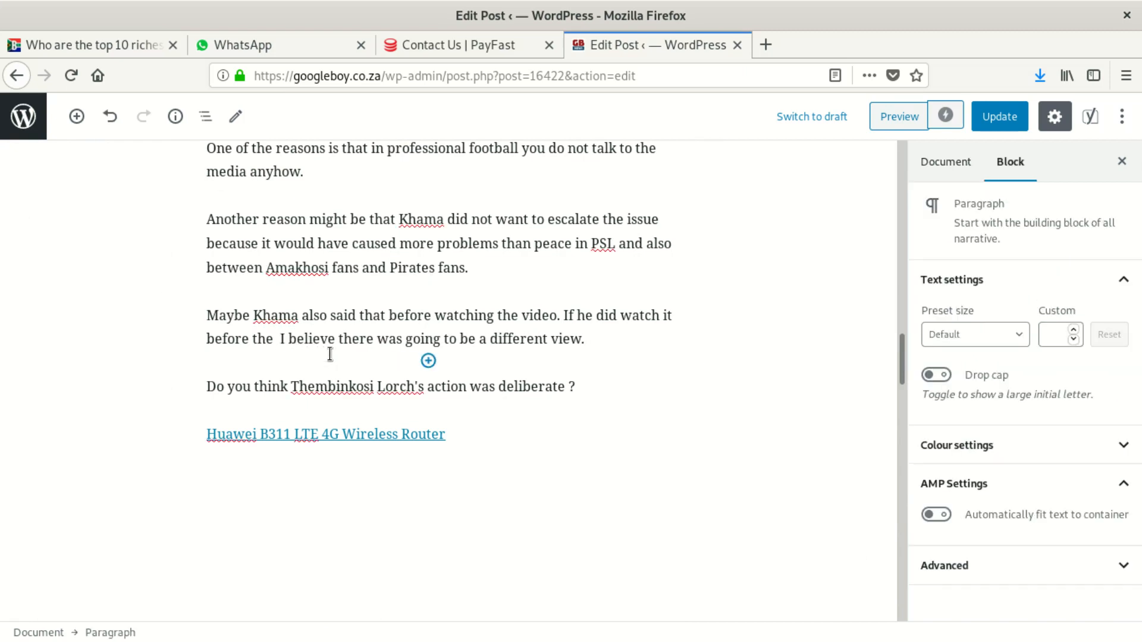
pyautogui.write('comments')
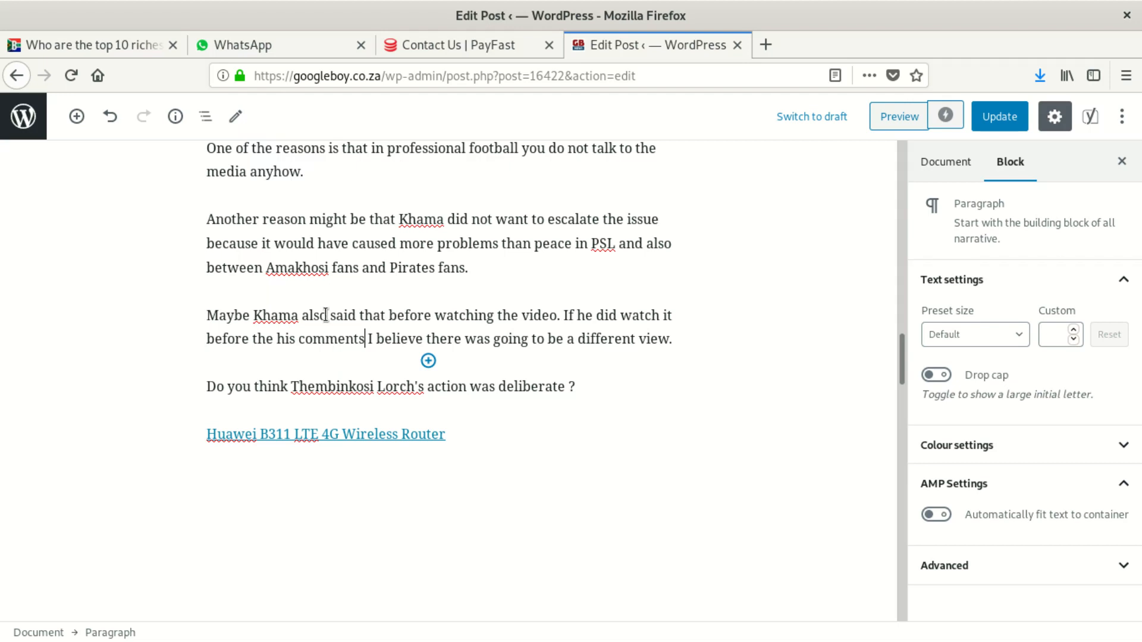
# Step: Add a paragraph after the one ending "a different view." starting with "This also encouraged by people in the football"
pyautogui.click(586, 391)
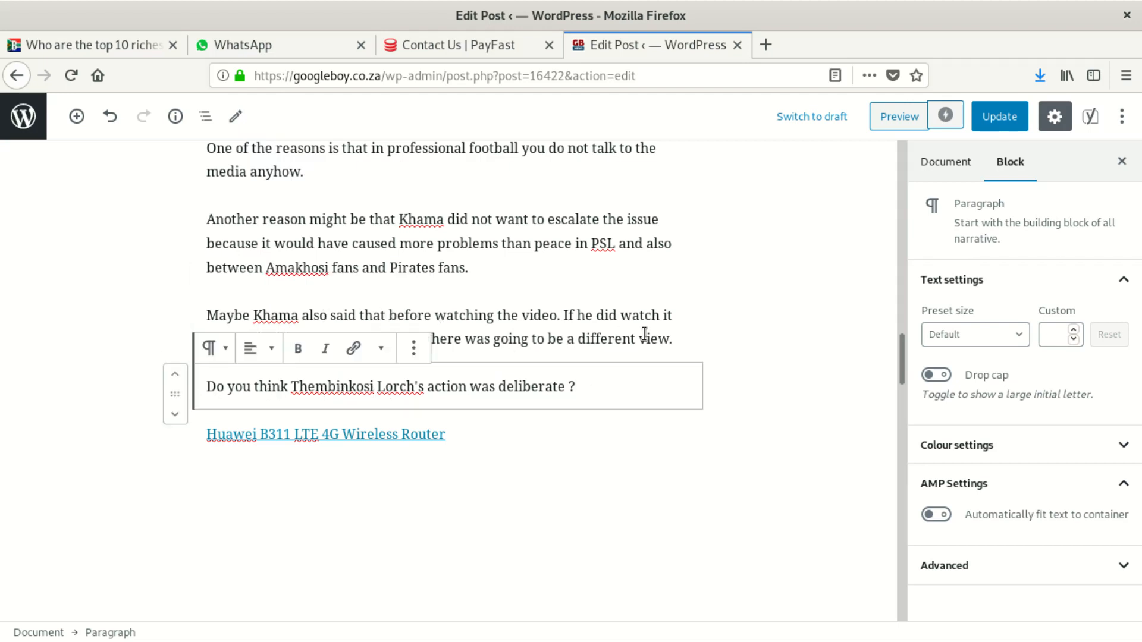
pyautogui.click(685, 344)
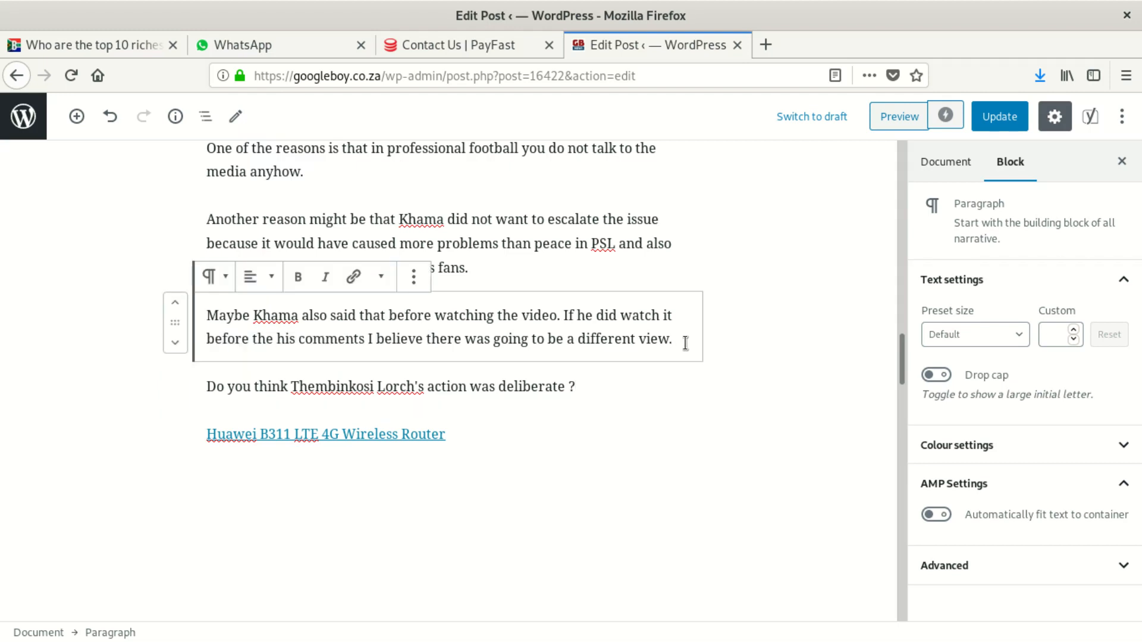
pyautogui.press('Return')
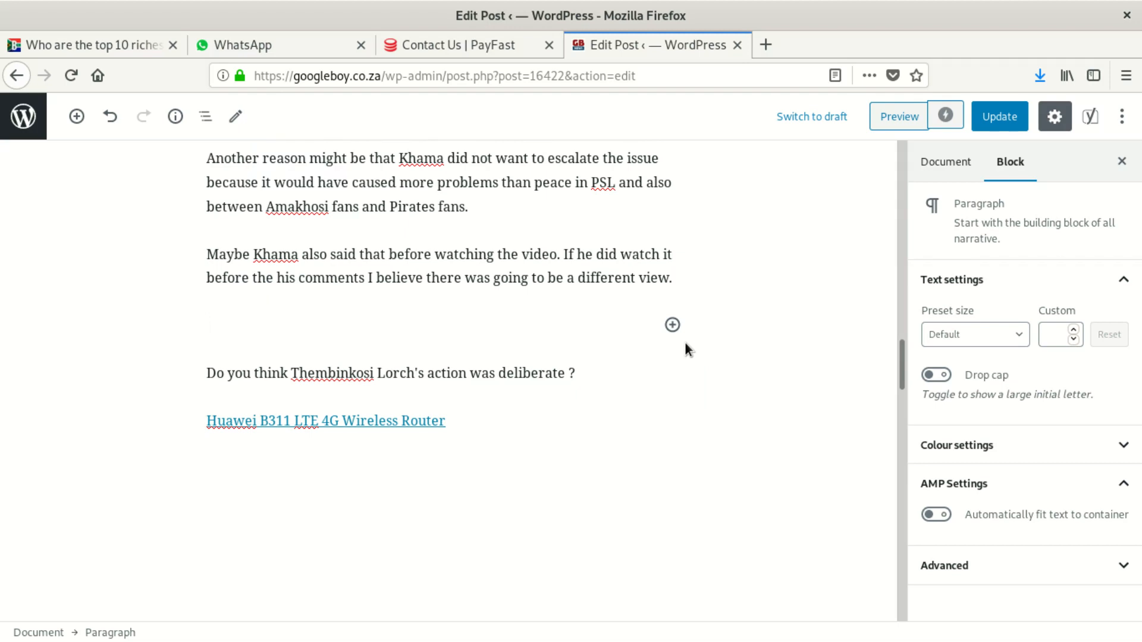
pyautogui.write('This')
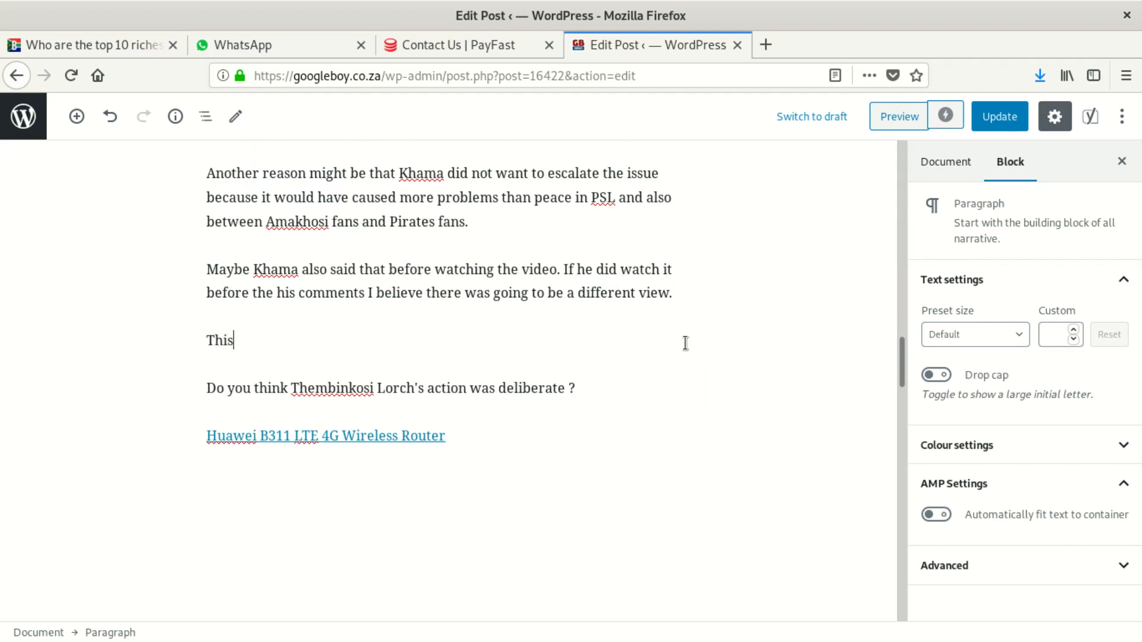
pyautogui.write(' also encourag')
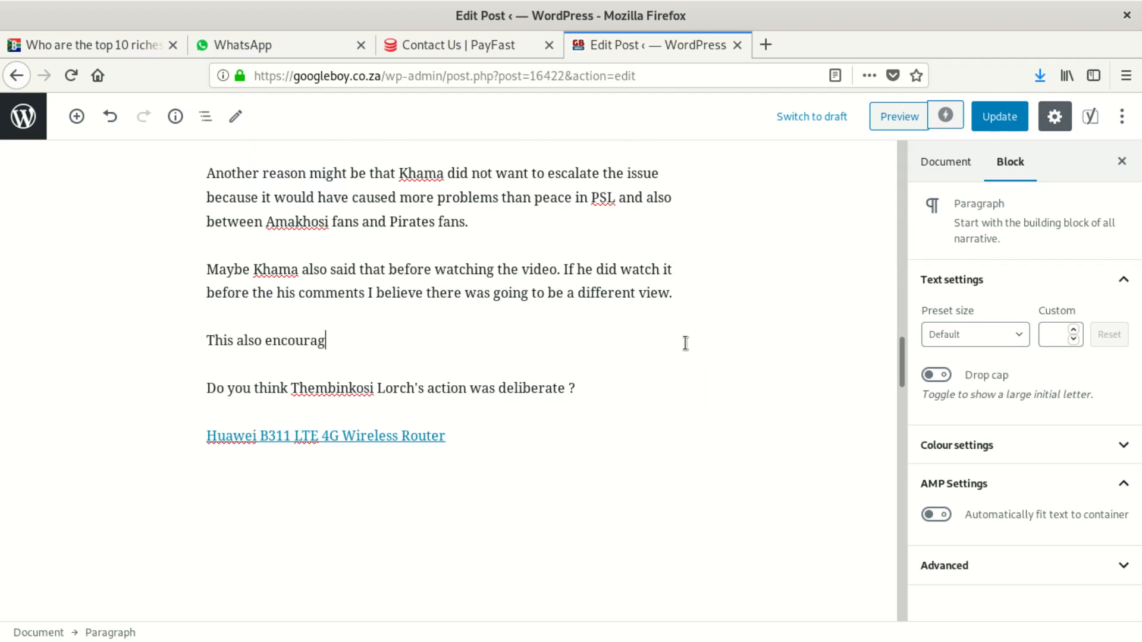
pyautogui.write('ed by m')
pyautogui.press('BackSpace')
pyautogui.write('people ')
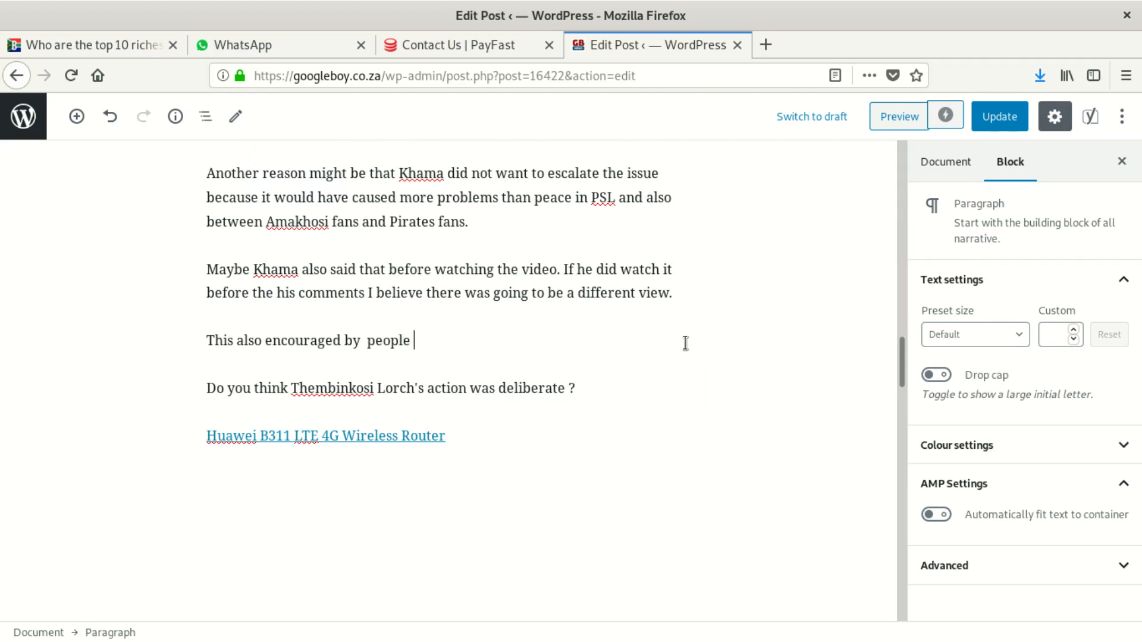
pyautogui.write('in the footbale')
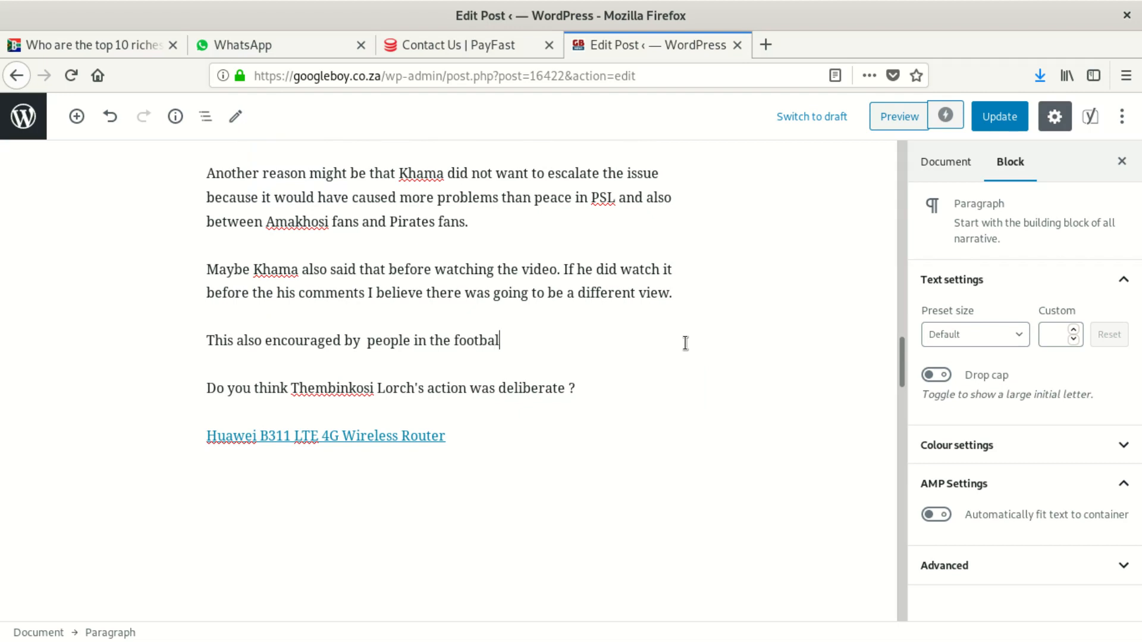
pyautogui.press('BackSpace')
pyautogui.press('BackSpace')
pyautogui.write('ll world')
pyautogui.press('BackSpace')
pyautogui.press('BackSpace')
pyautogui.press('BackSpace')
pyautogui.press('BackSpace')
pyautogui.press('BackSpace')
pyautogui.press('BackSpace')
pyautogui.press('BackSpace')
# Step: Complete the new paragraph's sentence with "world to practice the culture of protecting your fellow footballers."
pyautogui.write('world to prac')
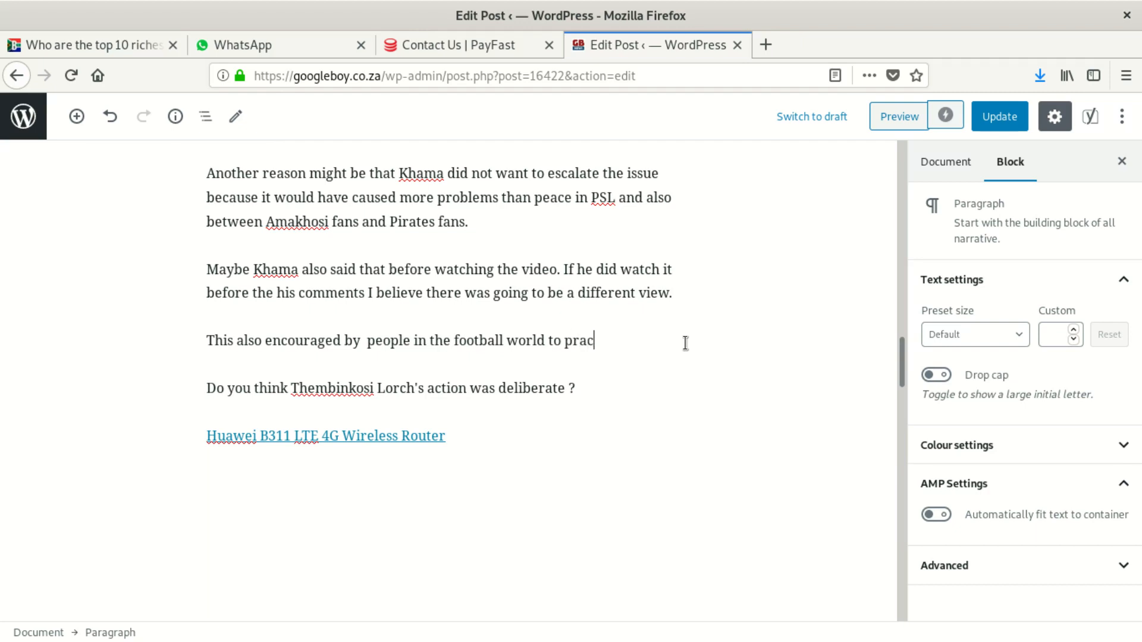
pyautogui.write('tice the')
pyautogui.write('culture o')
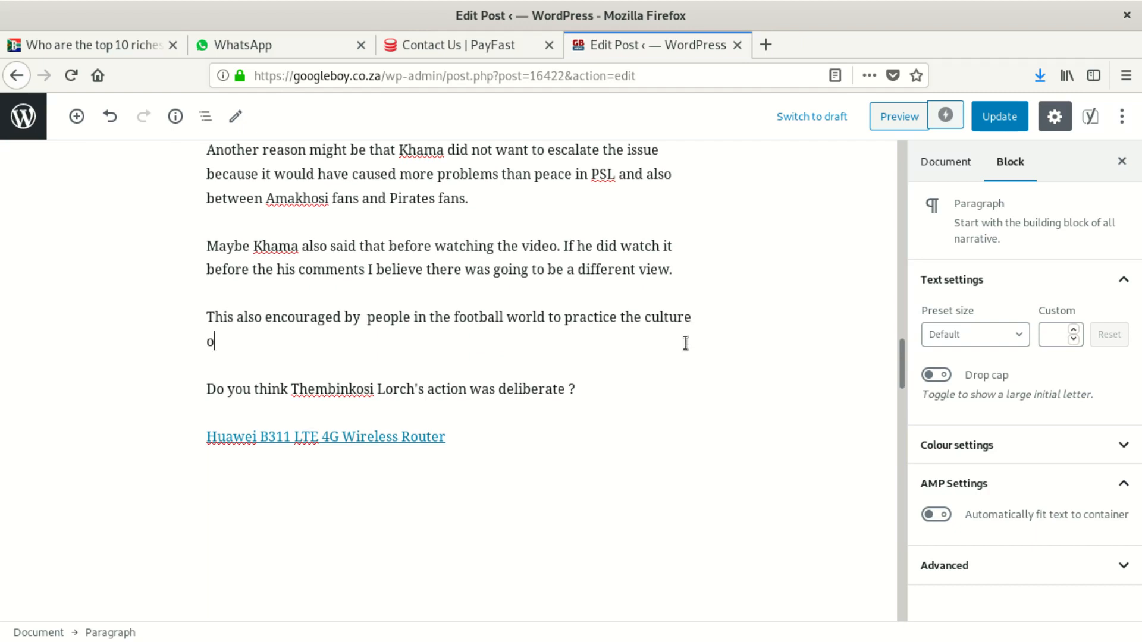
pyautogui.write('f protecting f')
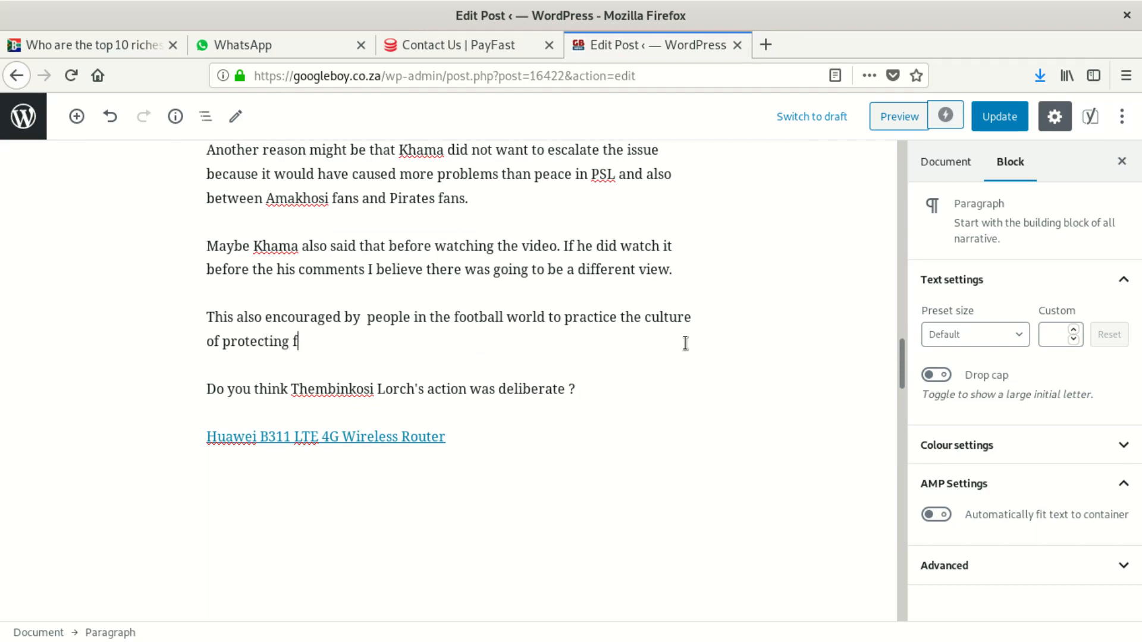
pyautogui.write('or')
pyautogui.press('BackSpace')
pyautogui.press('BackSpace')
pyautogui.press('BackSpace')
pyautogui.write('your fellow')
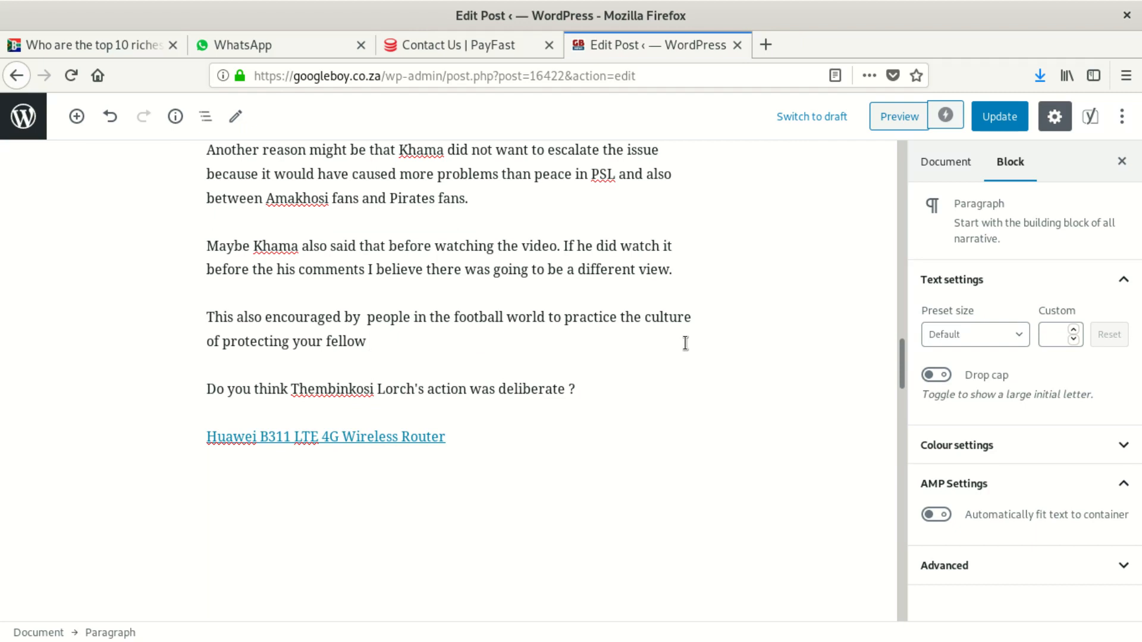
pyautogui.press('BackSpace')
pyautogui.press('BackSpace')
pyautogui.press('BackSpace')
pyautogui.press('BackSpace')
pyautogui.press('BackSpace')
pyautogui.press('BackSpace')
pyautogui.press('BackSpace')
pyautogui.press('BackSpace')
pyautogui.write('cole')
pyautogui.press('BackSpace')
pyautogui.press('BackSpace')
pyautogui.press('BackSpace')
pyautogui.press('BackSpace')
pyautogui.write('fellow footballers')
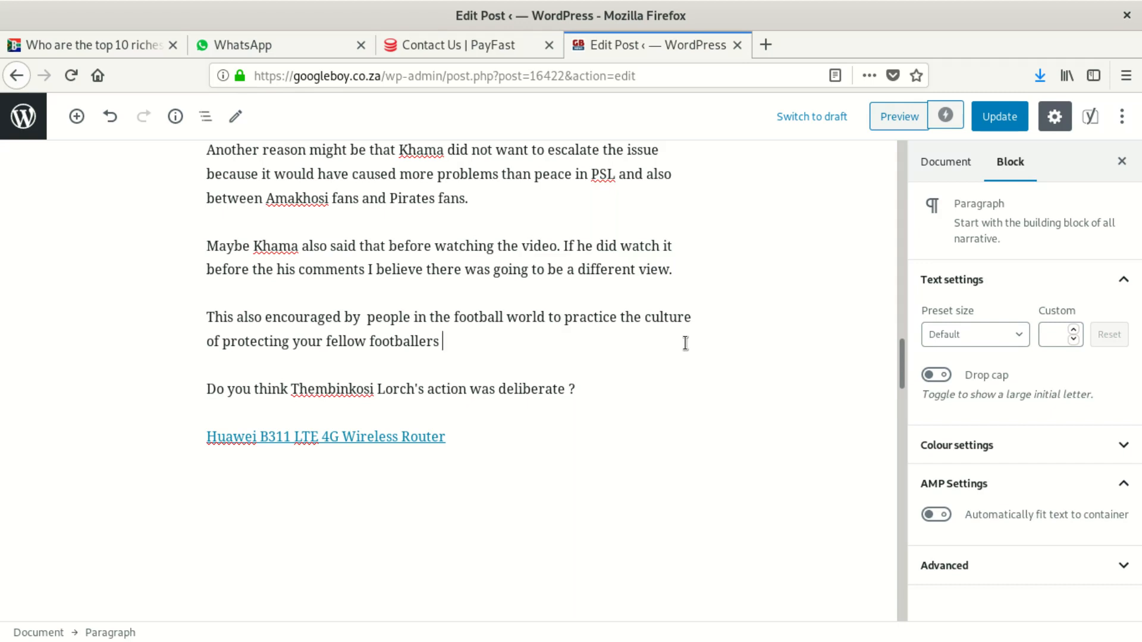
pyautogui.press('BackSpace')
pyautogui.write('.')
# Step: Check the Yoast SEO analysis results for the post's text length
pyautogui.scroll(-4, 854, 361)
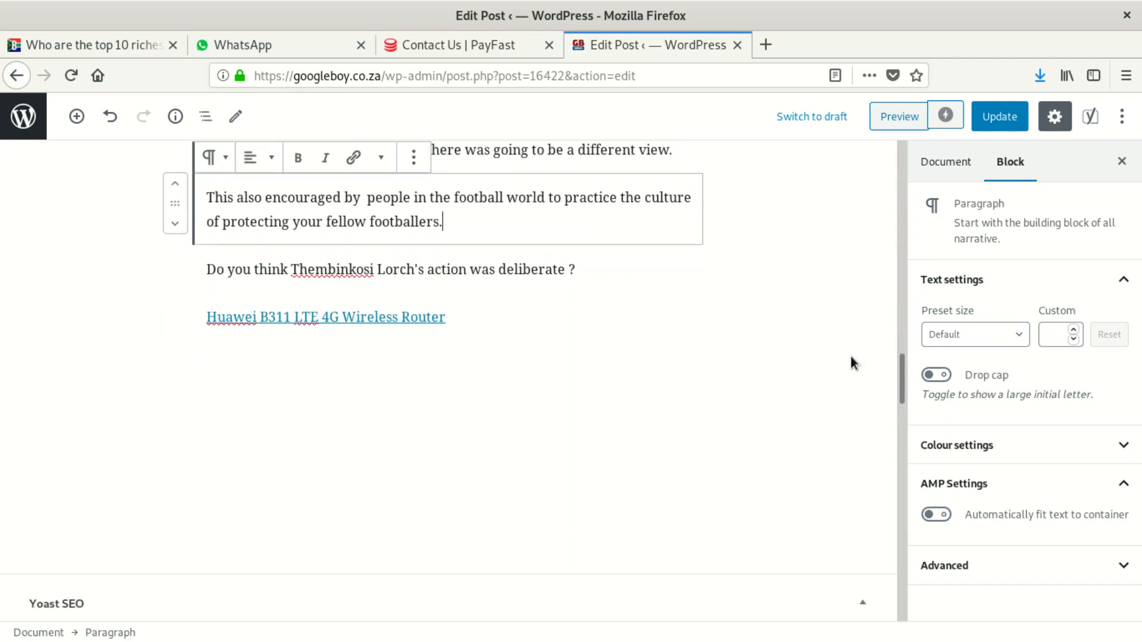
pyautogui.scroll(-5, 322, 452)
pyautogui.scroll(-6, 322, 452)
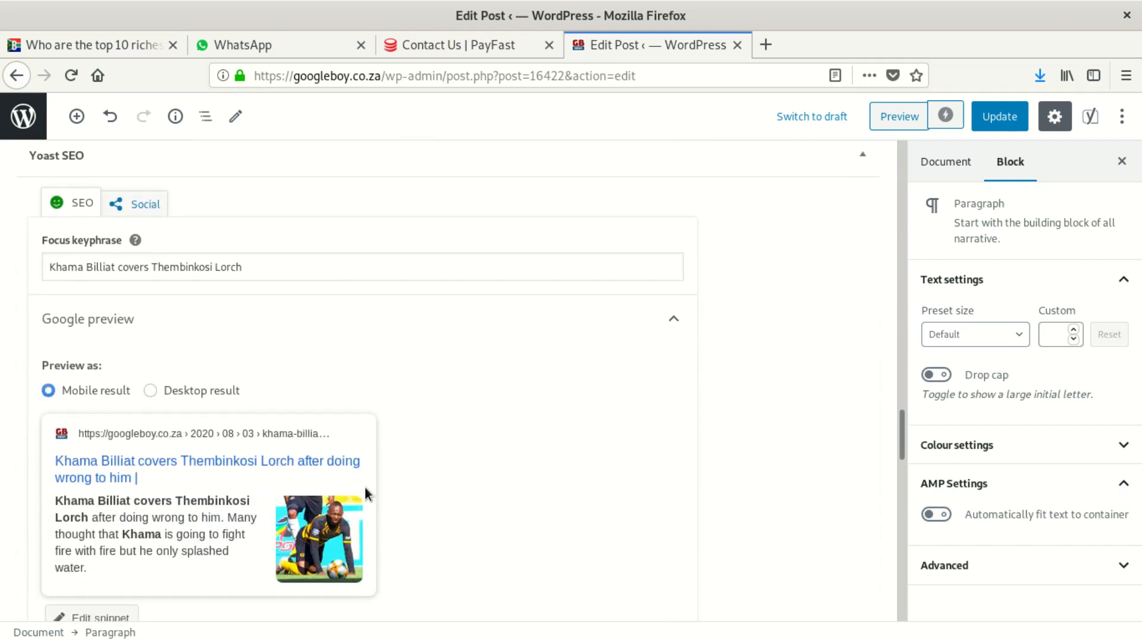
pyautogui.scroll(1, 366, 489)
pyautogui.scroll(-5, 373, 498)
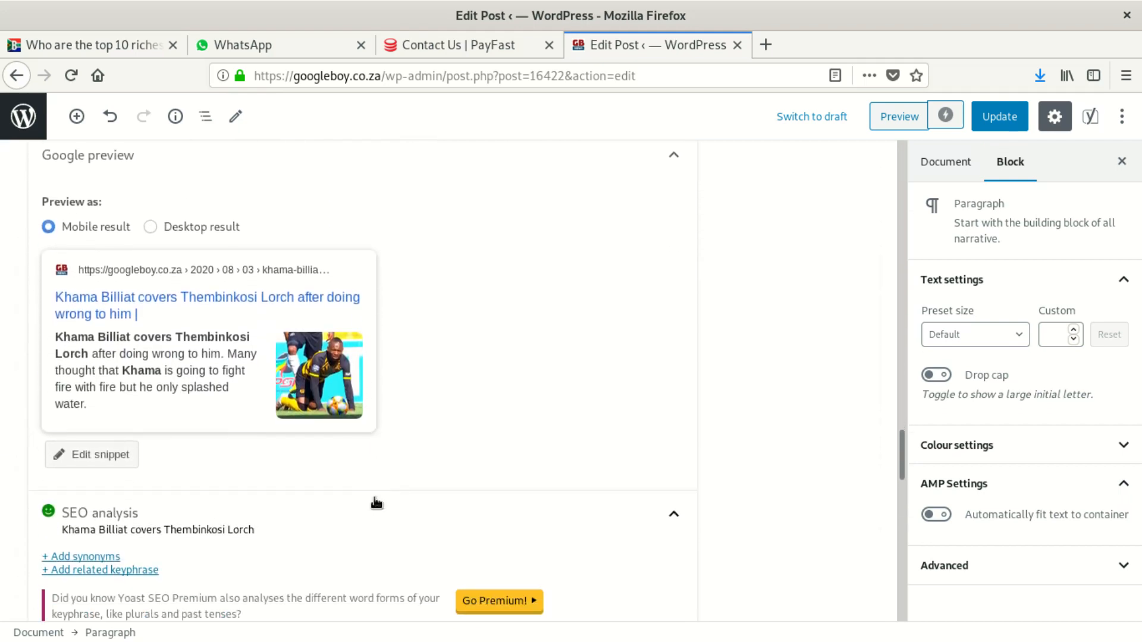
pyautogui.scroll(-1, 434, 497)
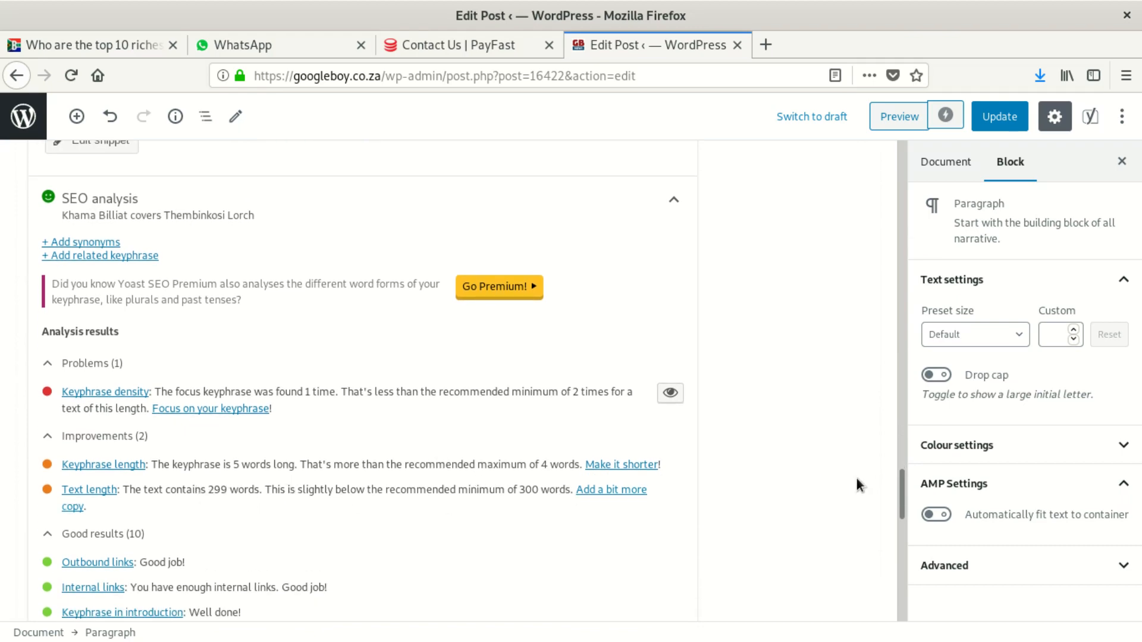
# Step: Extend the end of the new paragraph to read "fellow footballers' image." and update the post
pyautogui.moveTo(902, 472); pyautogui.dragTo(879, 334)
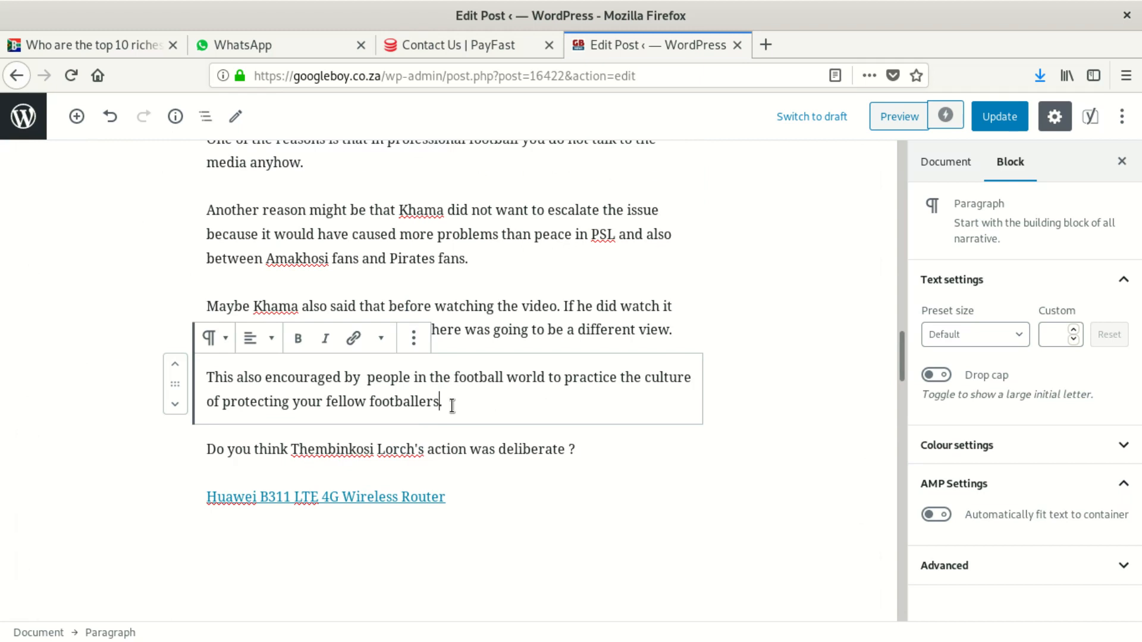
pyautogui.write("'")
pyautogui.click(987, 118)
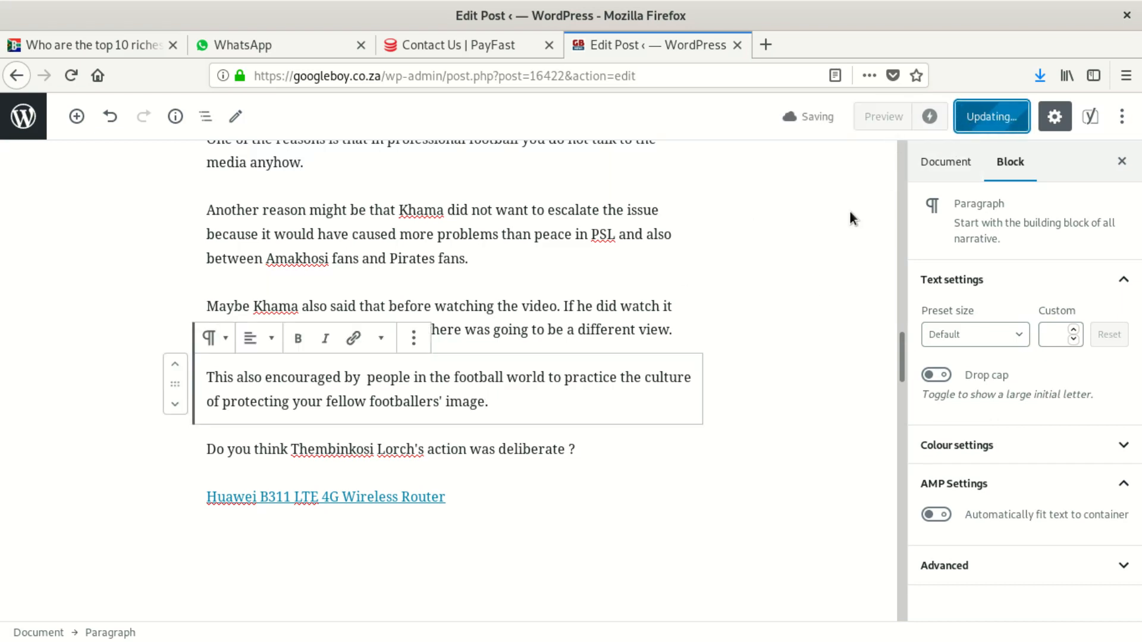
# Step: Review the Yoast SEO problems, improvements and good results for the updated post
pyautogui.scroll(-3, 825, 410)
pyautogui.scroll(-7, 824, 410)
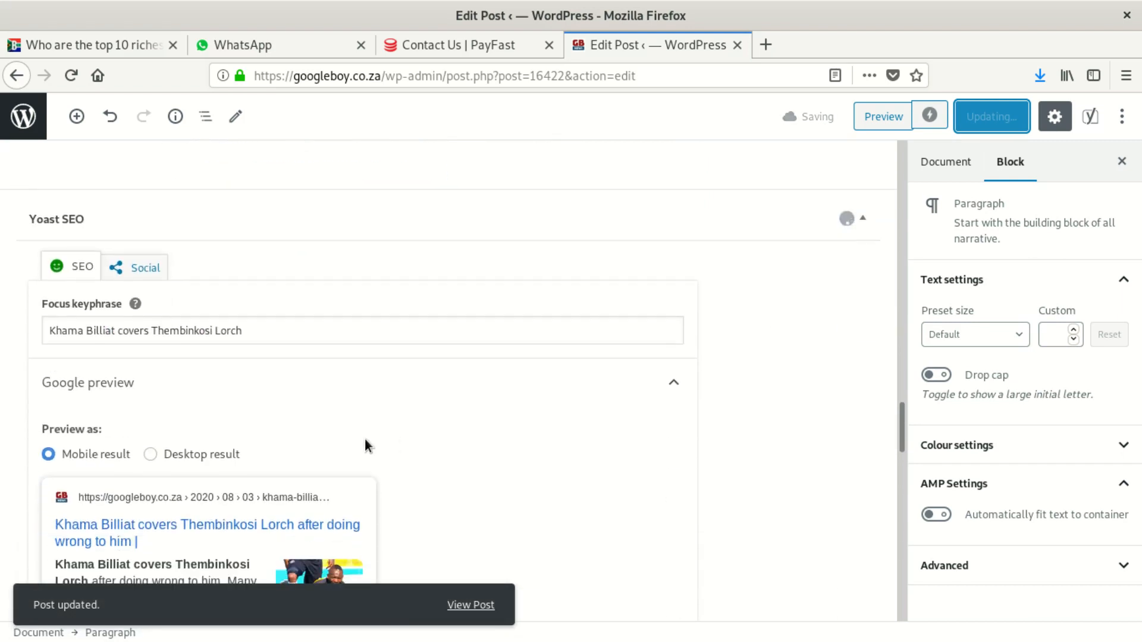
pyautogui.scroll(-10, 332, 444)
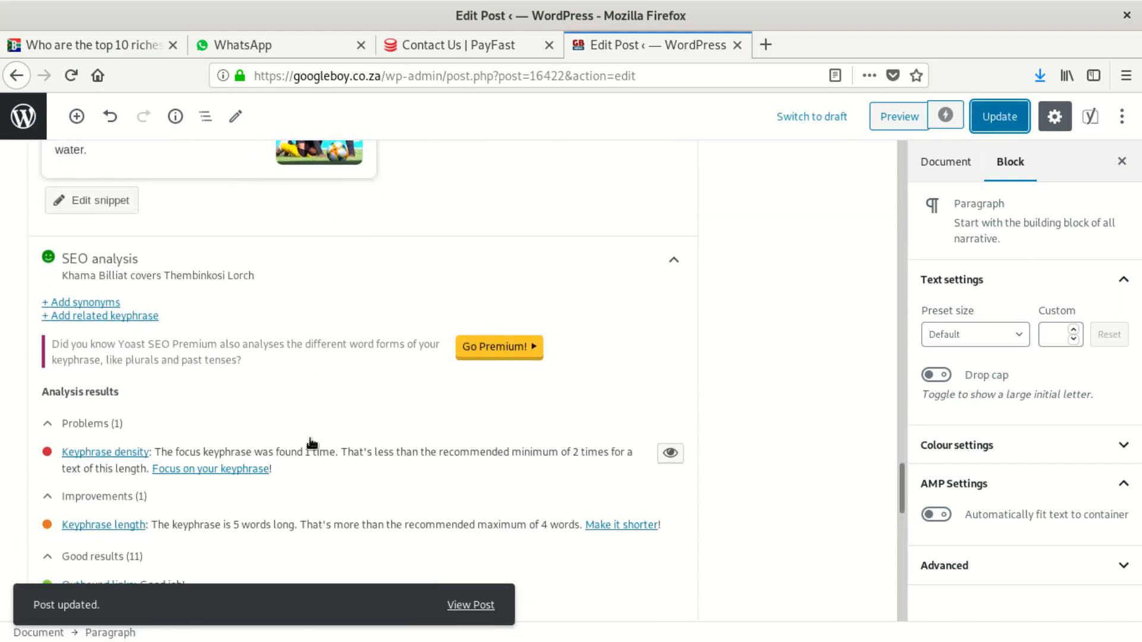
pyautogui.scroll(-1, 299, 439)
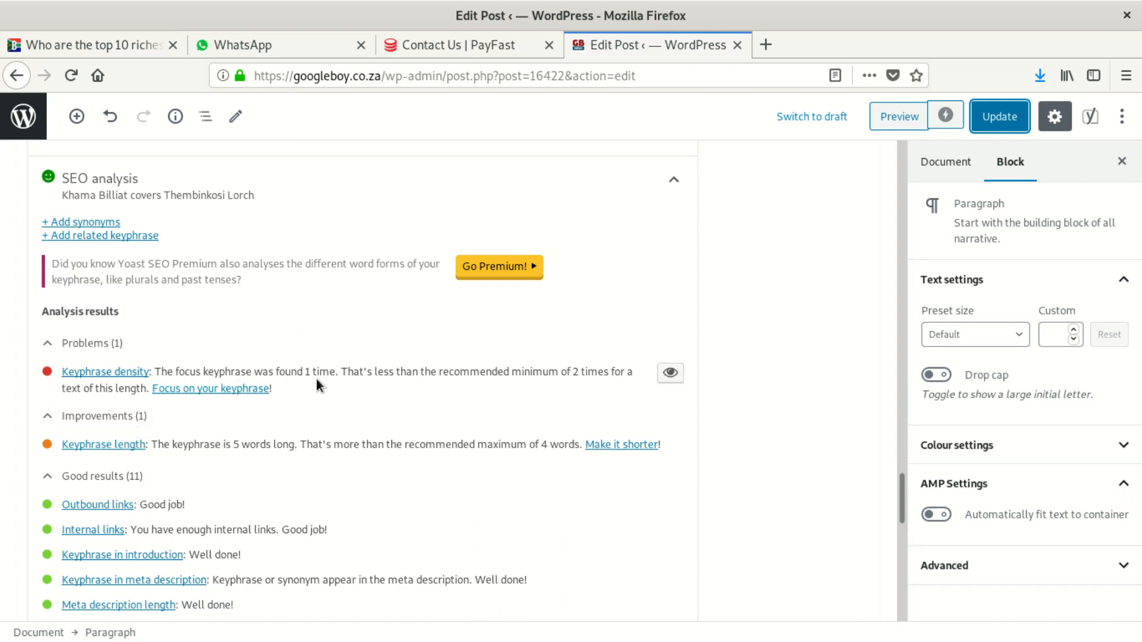
# Step: Update the post once more and close its editor tab
pyautogui.moveTo(901, 492); pyautogui.dragTo(888, 115)
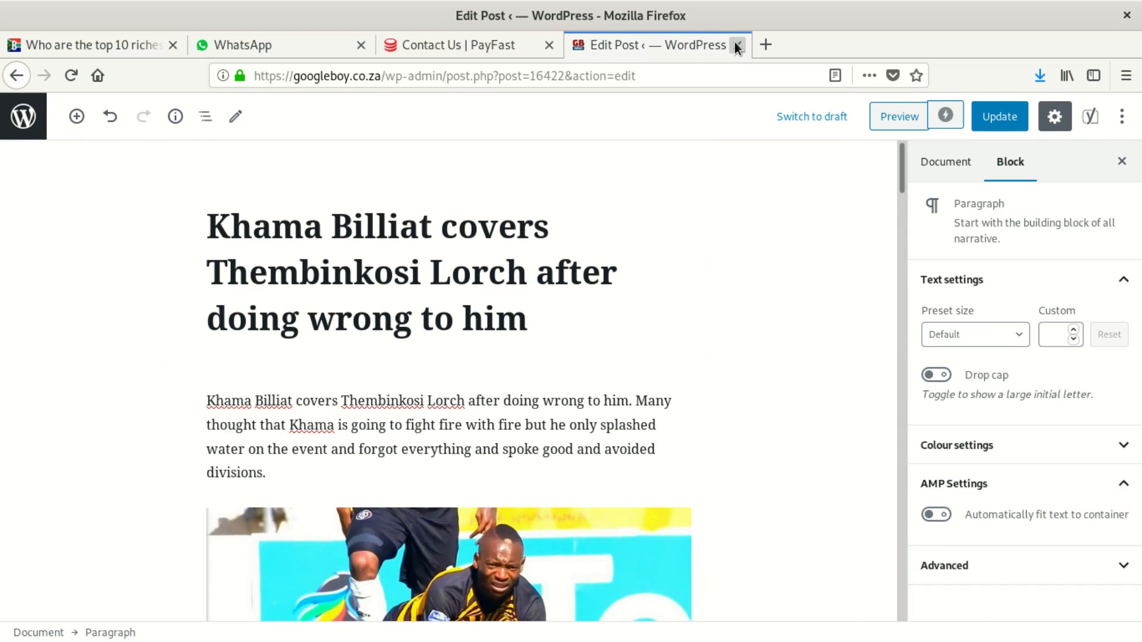
pyautogui.click(1005, 116)
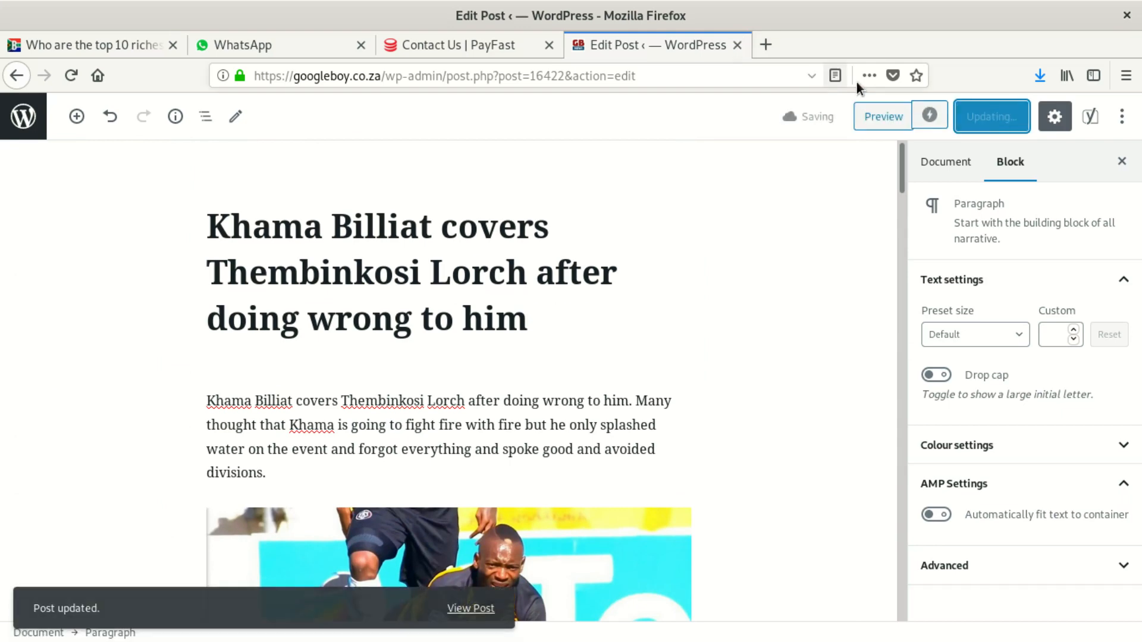
pyautogui.click(737, 45)
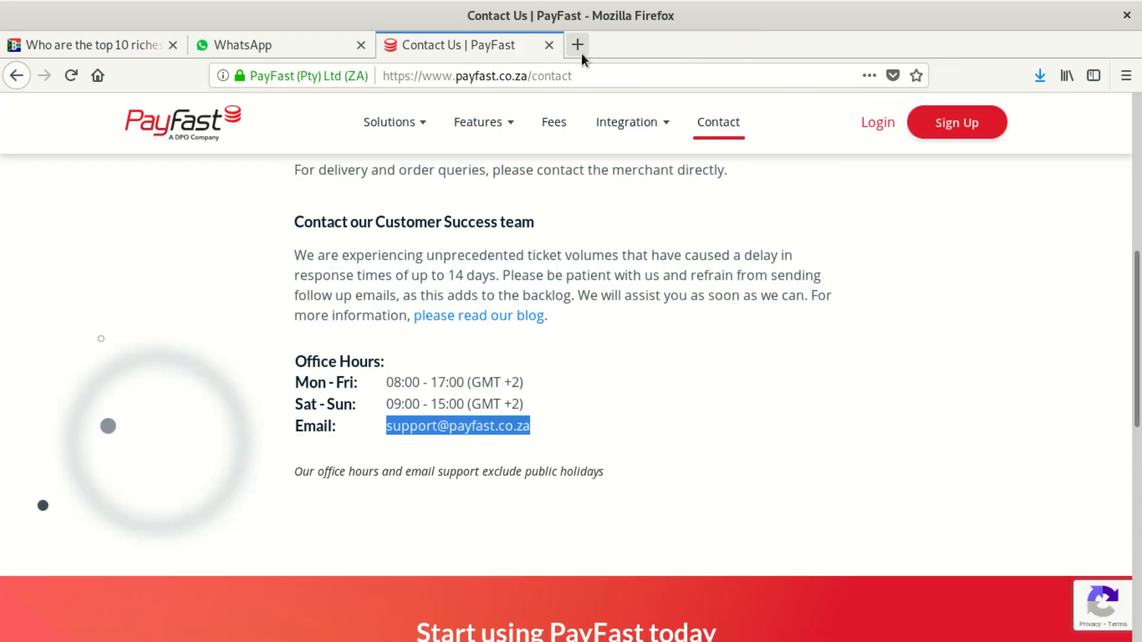
# Step: Load the Google homepage in place of the PayFast contact page
pyautogui.click(447, 69)
pyautogui.write('gpoo')
pyautogui.press('BackSpace')
pyautogui.press('BackSpace')
pyautogui.press('BackSpace')
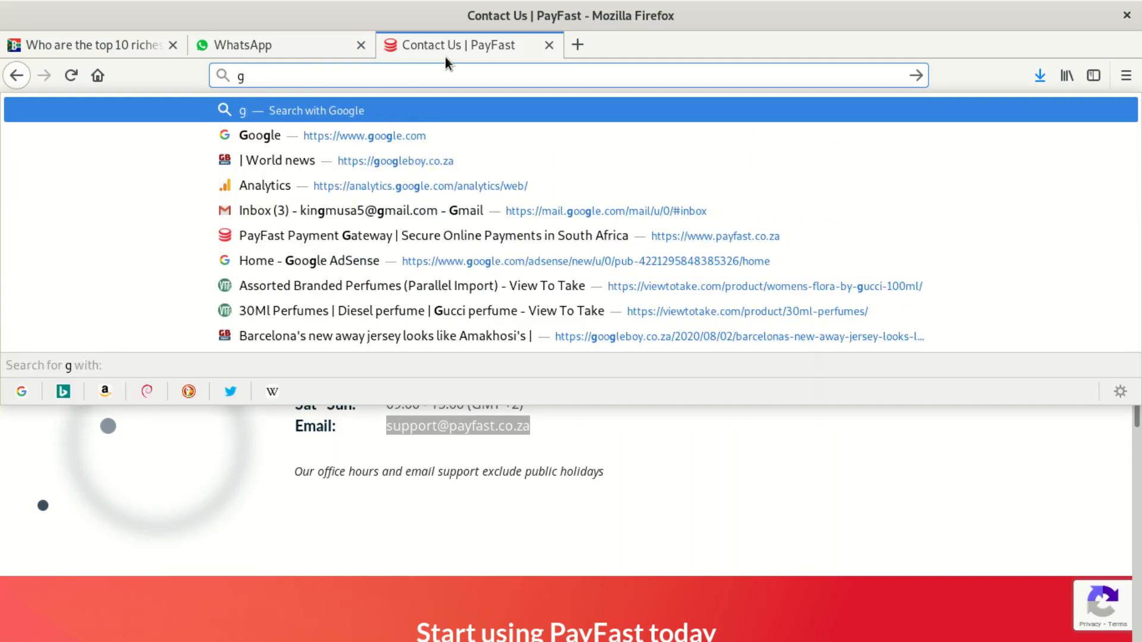
pyautogui.write('oogle')
pyautogui.press('Return')
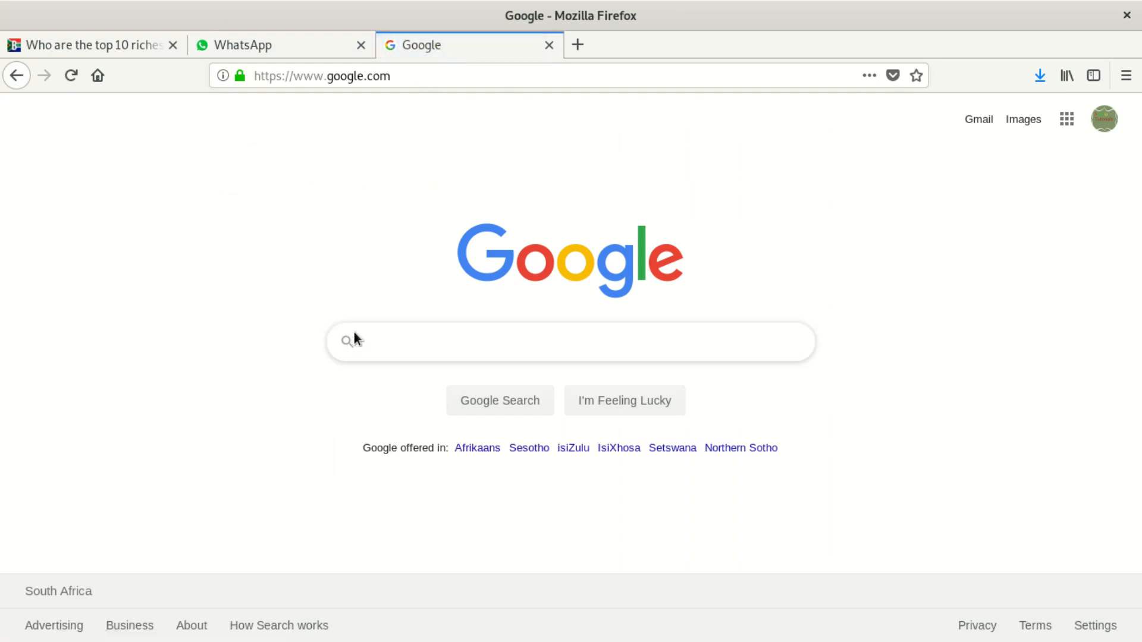
# Step: Search Google for "Top 10 Richest Soccer Players In South Africa 2020 PSL"
pyautogui.click(367, 333)
pyautogui.write('Top 10 Richest Soccer Players In South Africa 2020 PSL')
pyautogui.press('Return')
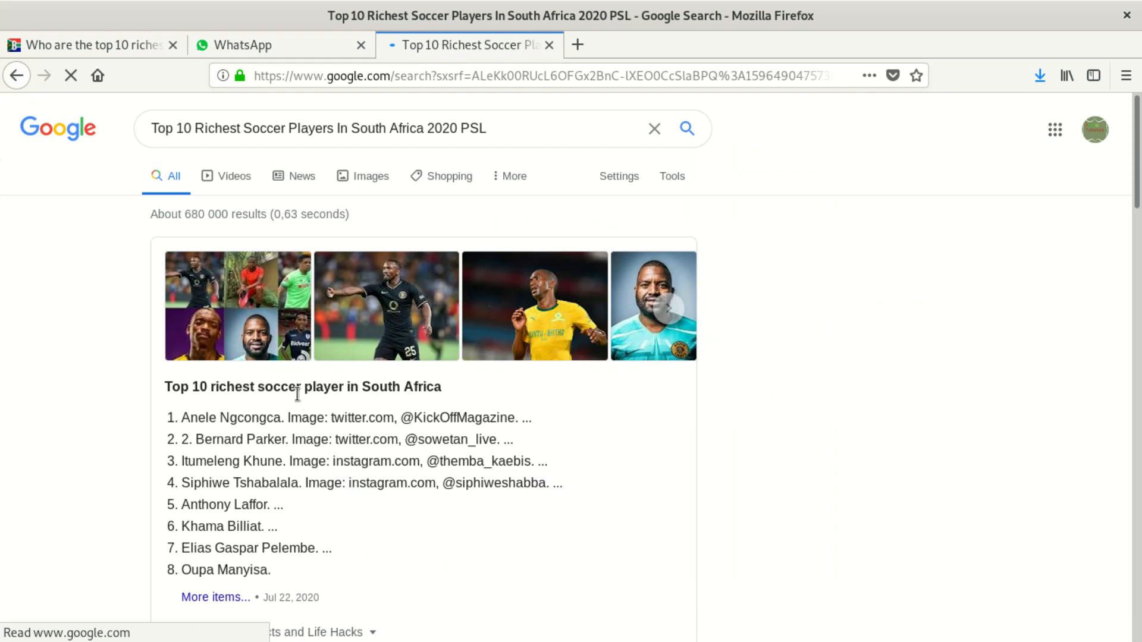
# Step: Look through the search results and open the googleboy.co.za article about the top 10 richest soccer players in South Africa
pyautogui.scroll(-5, 247, 390)
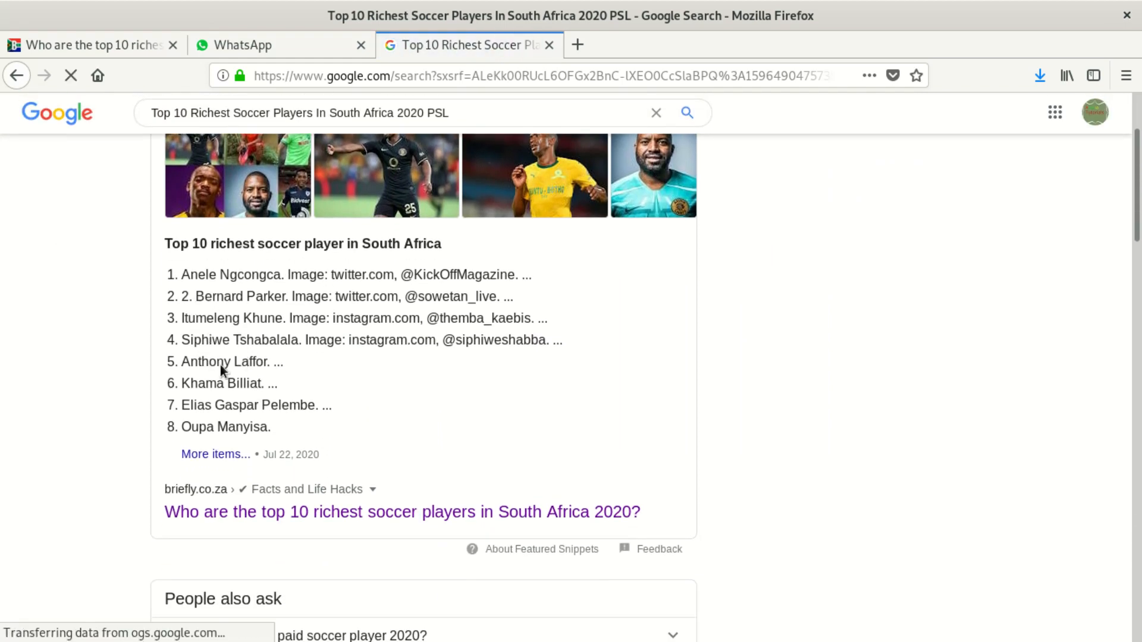
pyautogui.scroll(-3, 220, 387)
pyautogui.scroll(3, 198, 387)
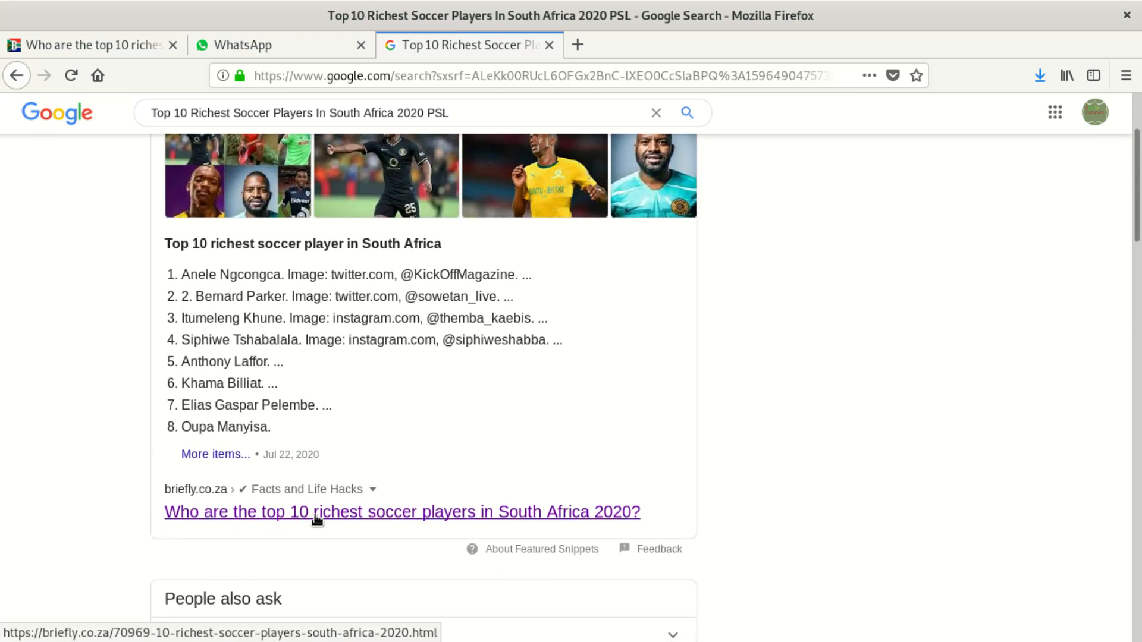
pyautogui.scroll(-3, 309, 511)
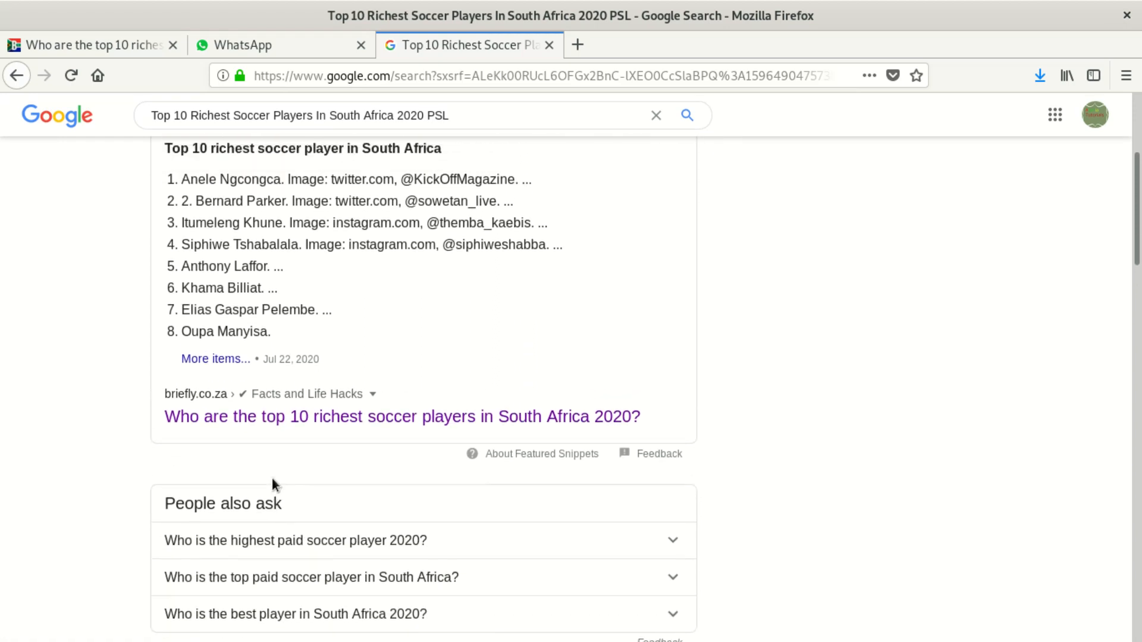
pyautogui.scroll(3, 253, 360)
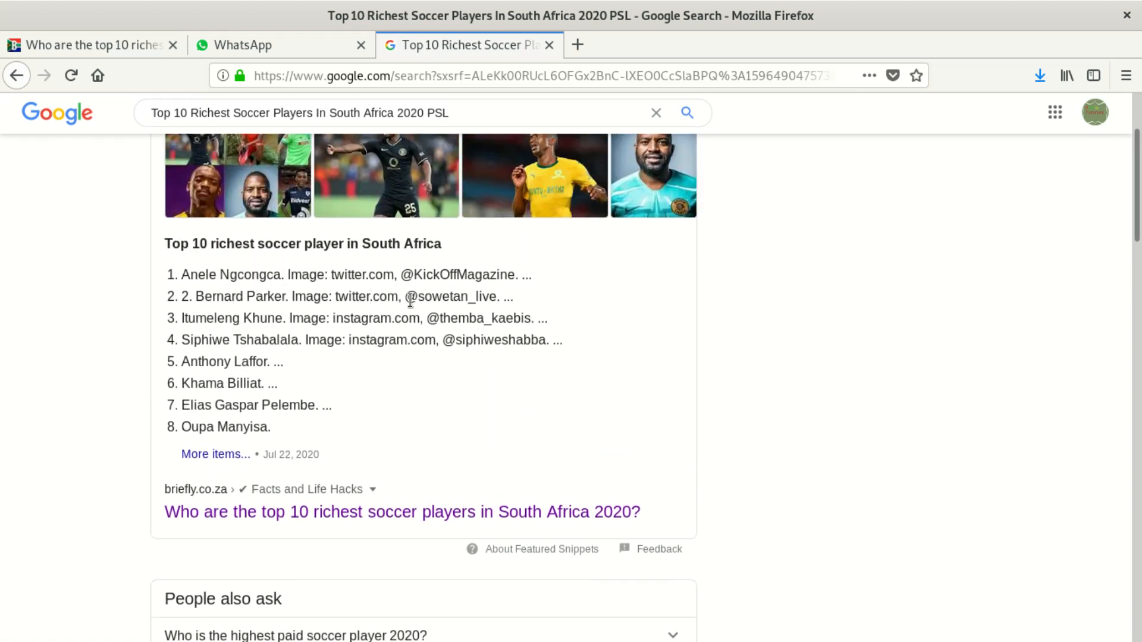
pyautogui.scroll(2, 241, 307)
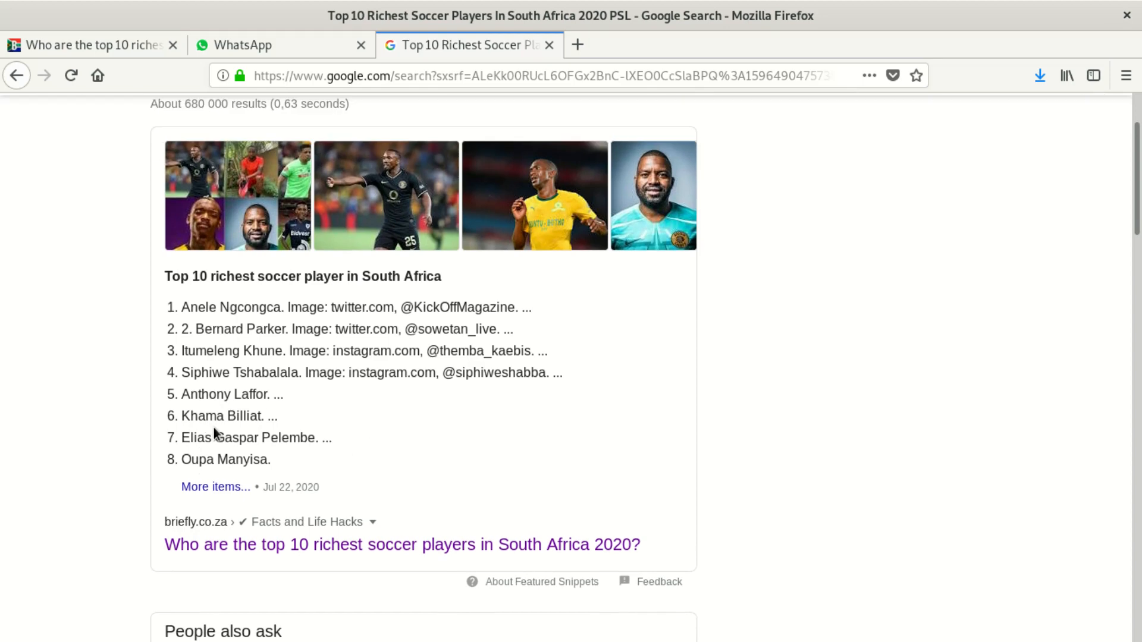
pyautogui.scroll(-7, 245, 502)
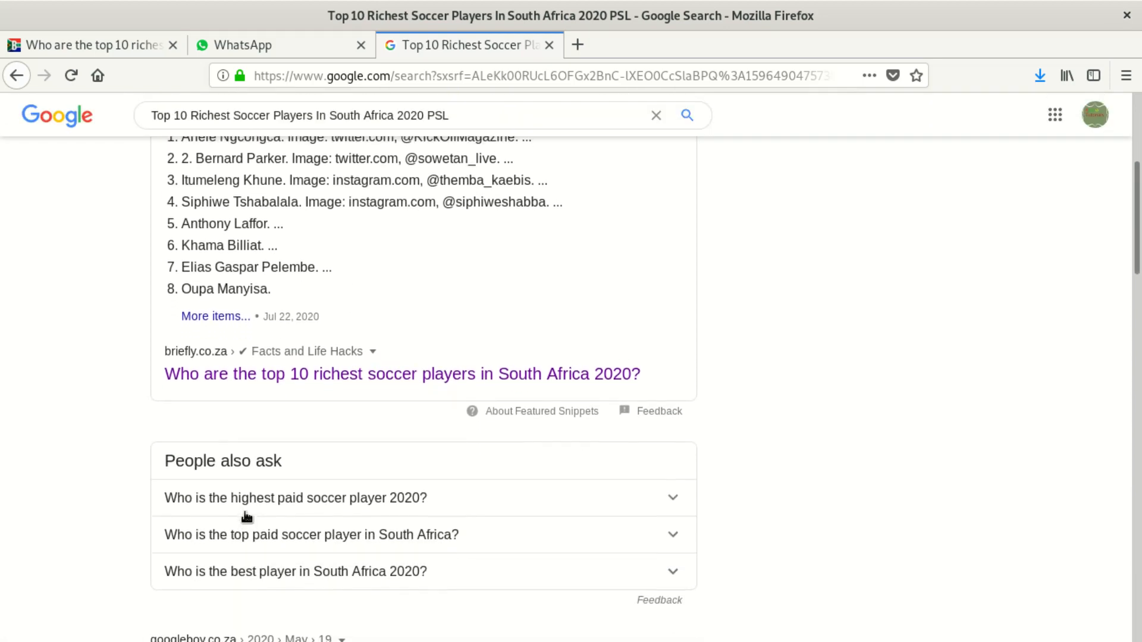
pyautogui.scroll(-8, 247, 511)
pyautogui.click(257, 325)
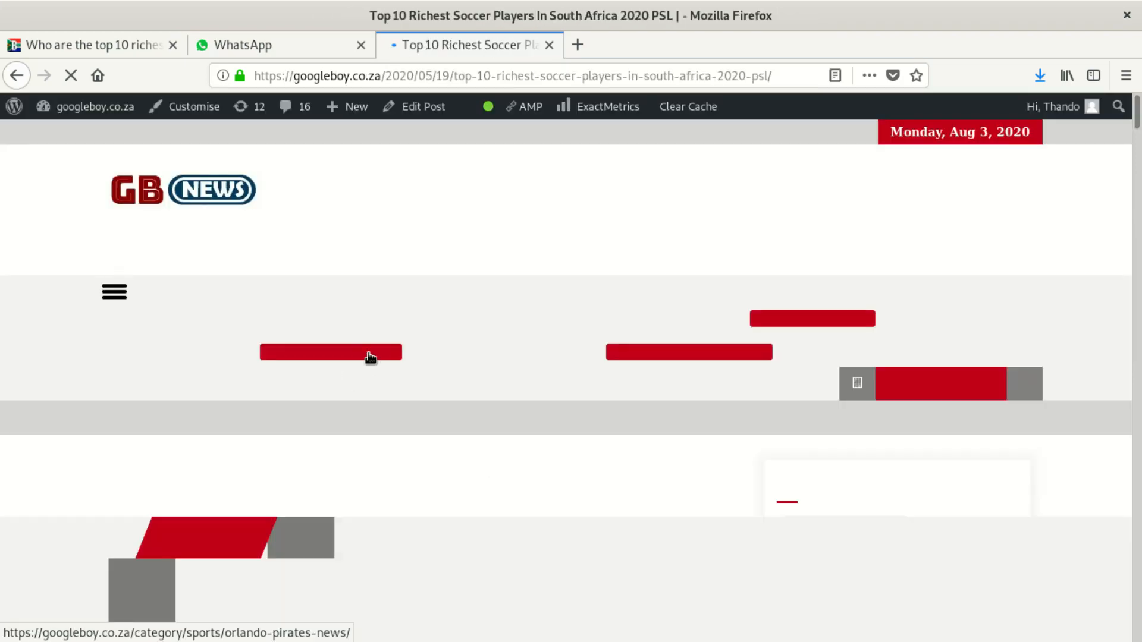
pyautogui.scroll(-5, 476, 344)
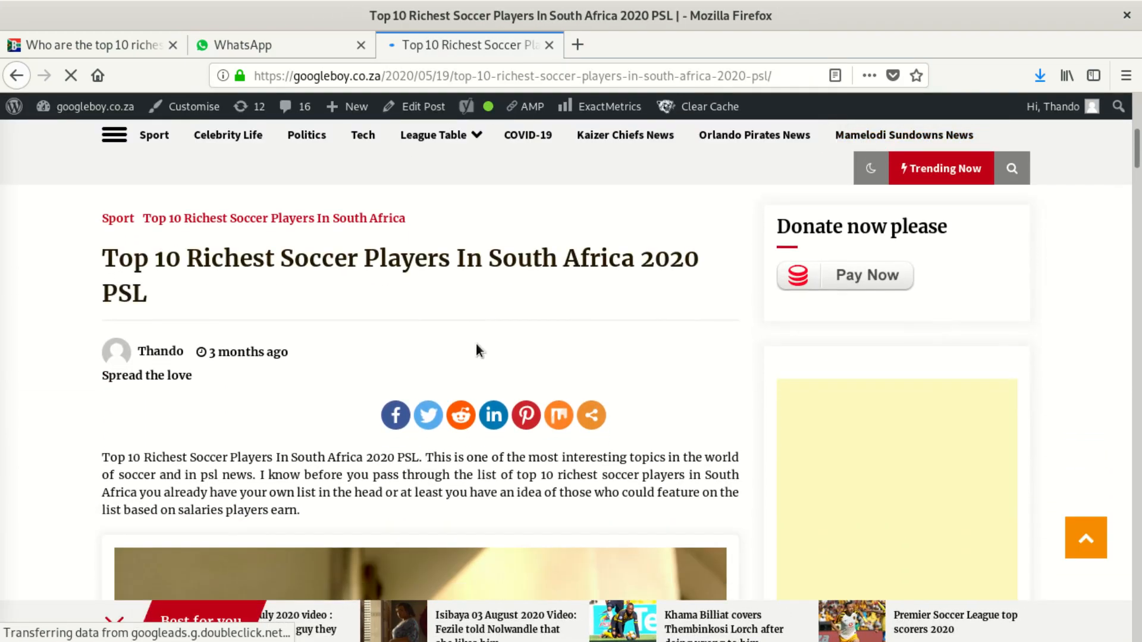
# Step: Open the article "Top 10 Richest Soccer Players In South Africa 2020 PSL" in the post editor
pyautogui.scroll(5, 472, 349)
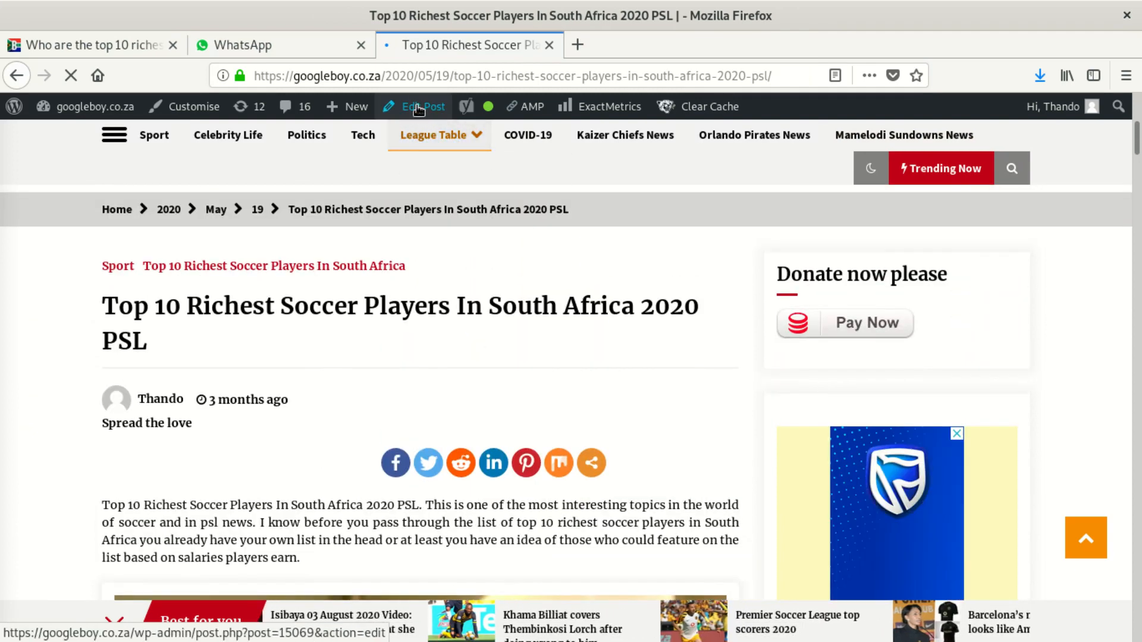
pyautogui.click(418, 108)
pyautogui.scroll(-6, 491, 382)
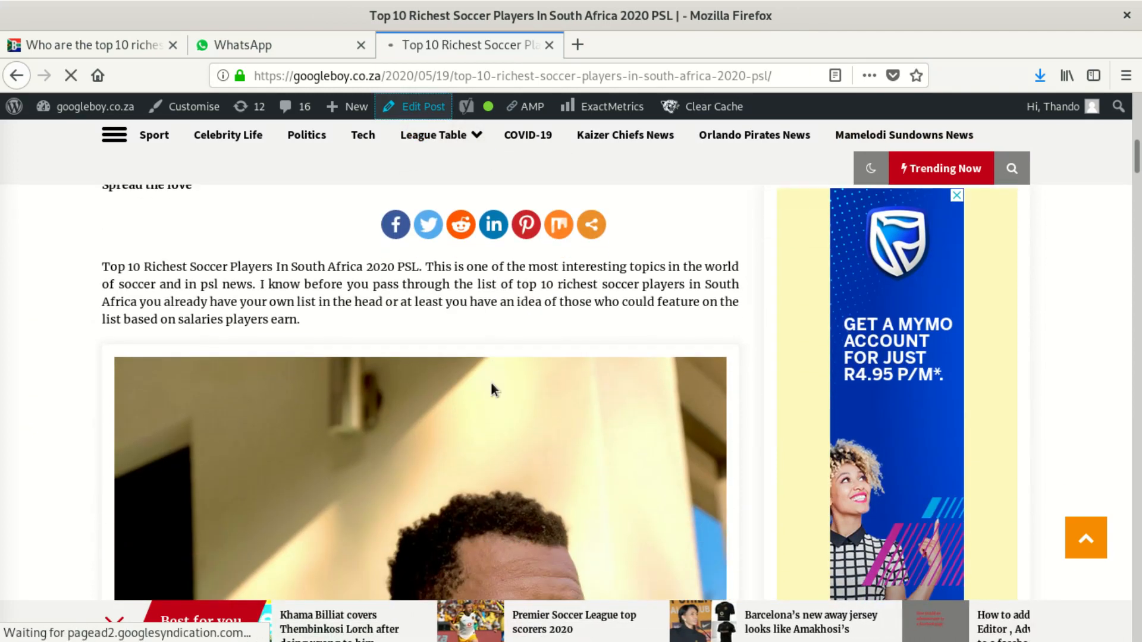
pyautogui.scroll(-5, 489, 381)
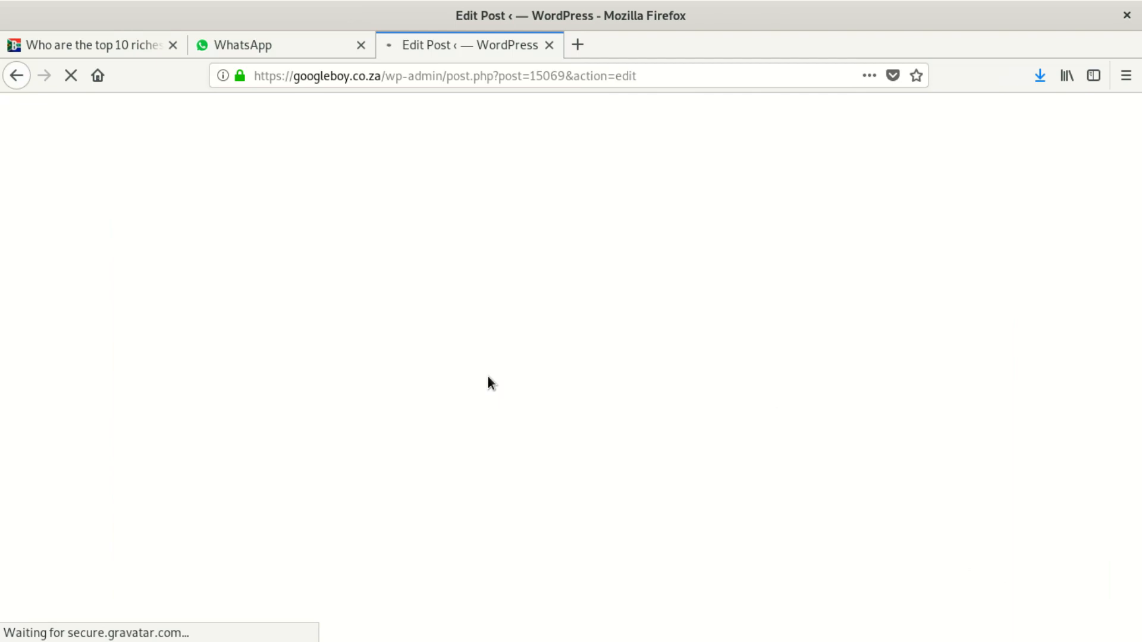
pyautogui.scroll(-3, 485, 357)
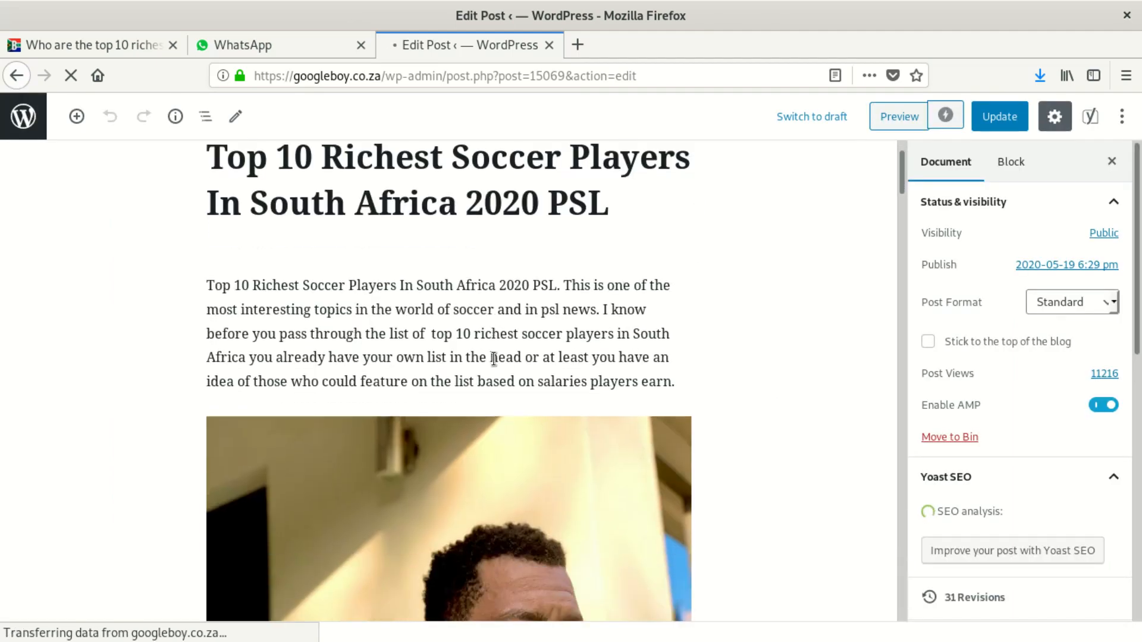
pyautogui.scroll(1, 262, 267)
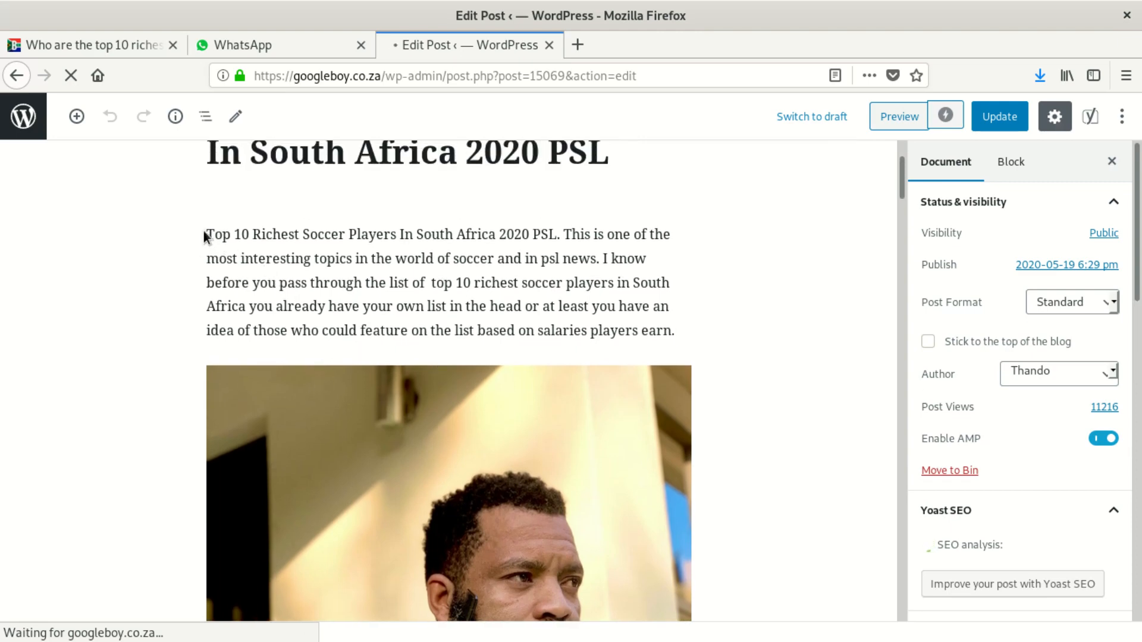
# Step: Highlight the opening paragraph, and select the blocks from the number 10 player entry down through the Kaizer Chiefs paragraphs to check their word count
pyautogui.moveTo(204, 232); pyautogui.dragTo(690, 339)
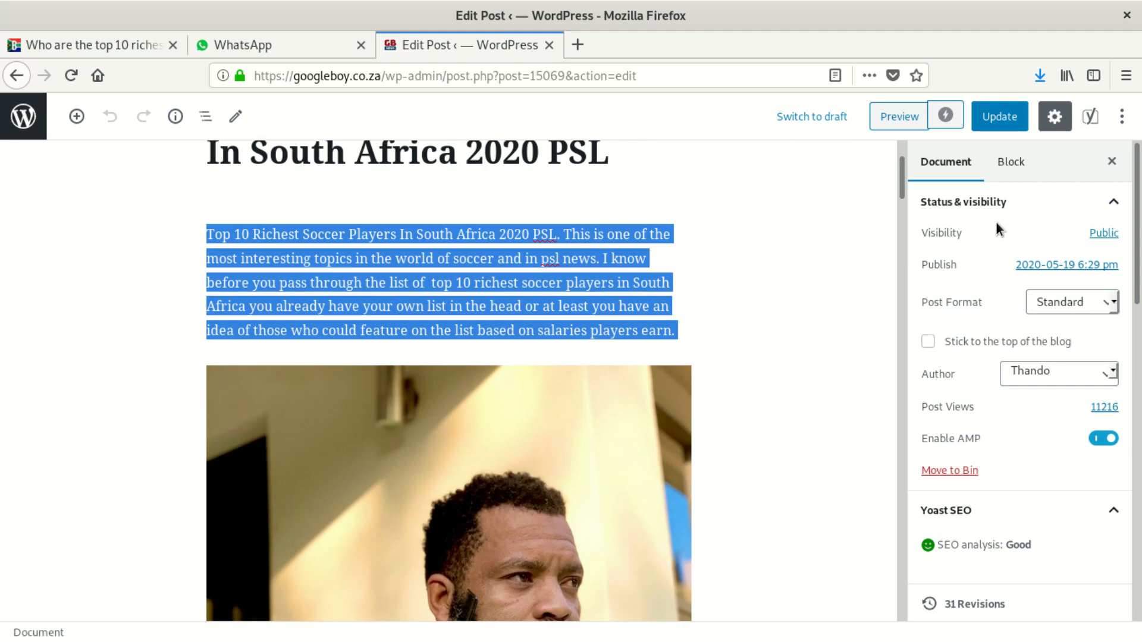
pyautogui.scroll(-5, 385, 412)
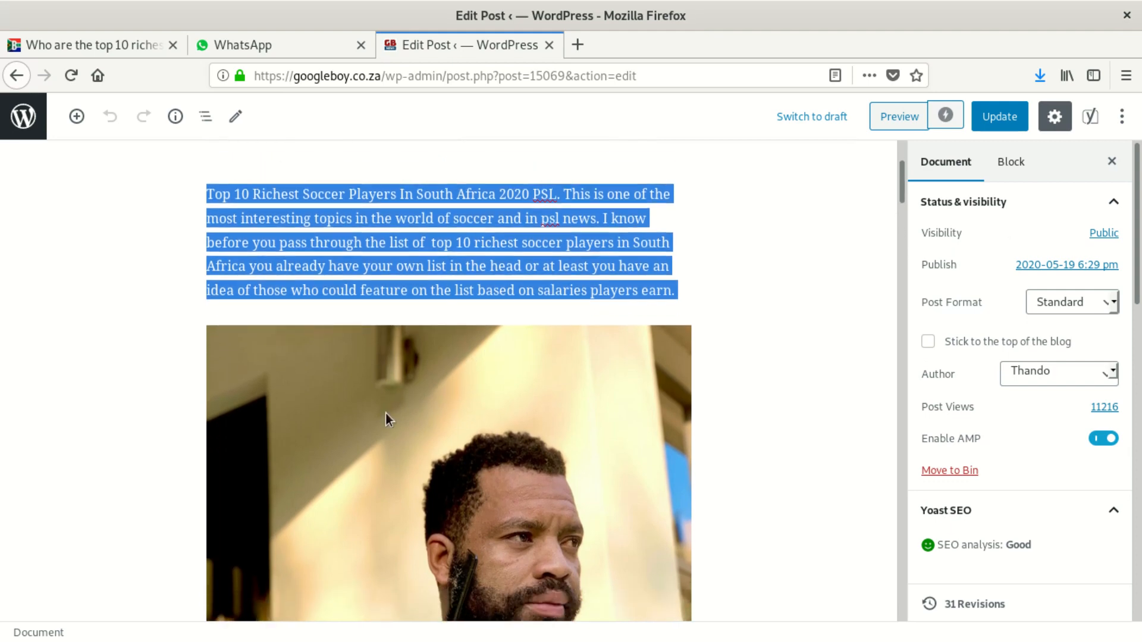
pyautogui.scroll(-8, 395, 410)
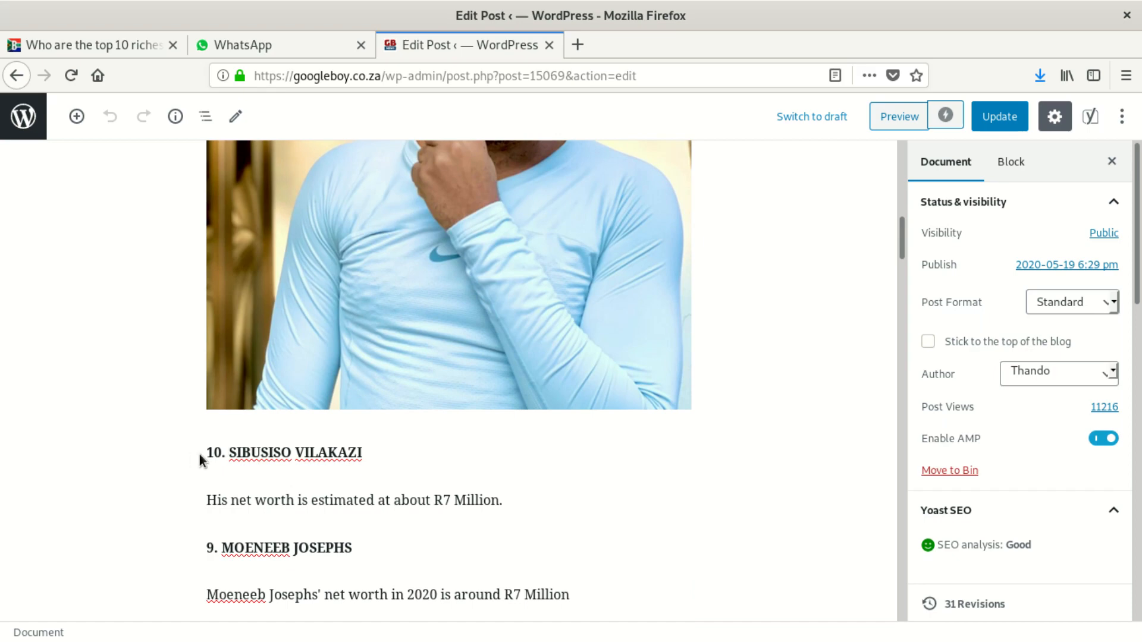
pyautogui.moveTo(277, 455); pyautogui.dragTo(210, 452)
pyautogui.click(216, 450)
pyautogui.click(210, 452)
pyautogui.moveTo(208, 452); pyautogui.dragTo(484, 513)
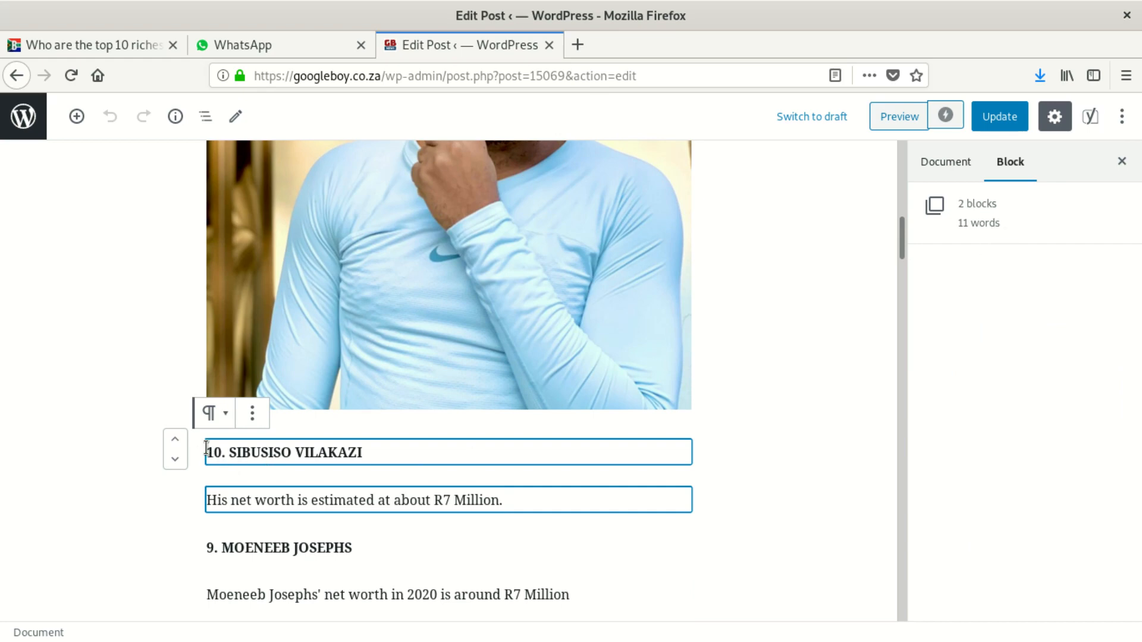
pyautogui.moveTo(227, 455); pyautogui.dragTo(565, 493)
pyautogui.click(738, 373)
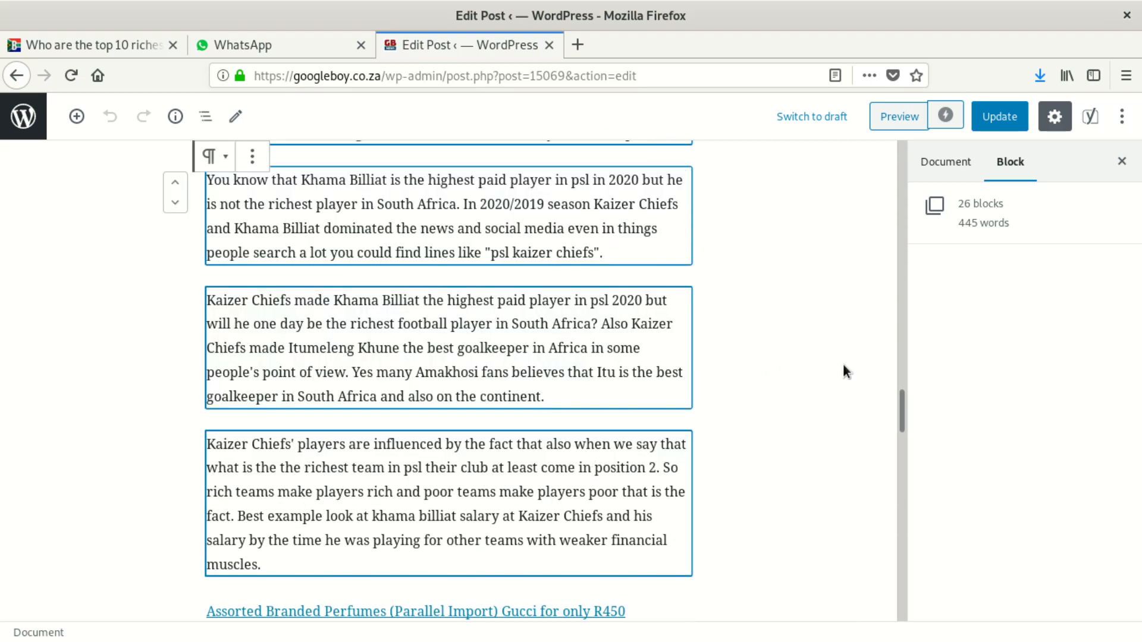
# Step: Select the article's blocks from the opening paragraph to the closing comment request to check the word count, and clear the selection
pyautogui.moveTo(900, 402); pyautogui.dragTo(902, 149)
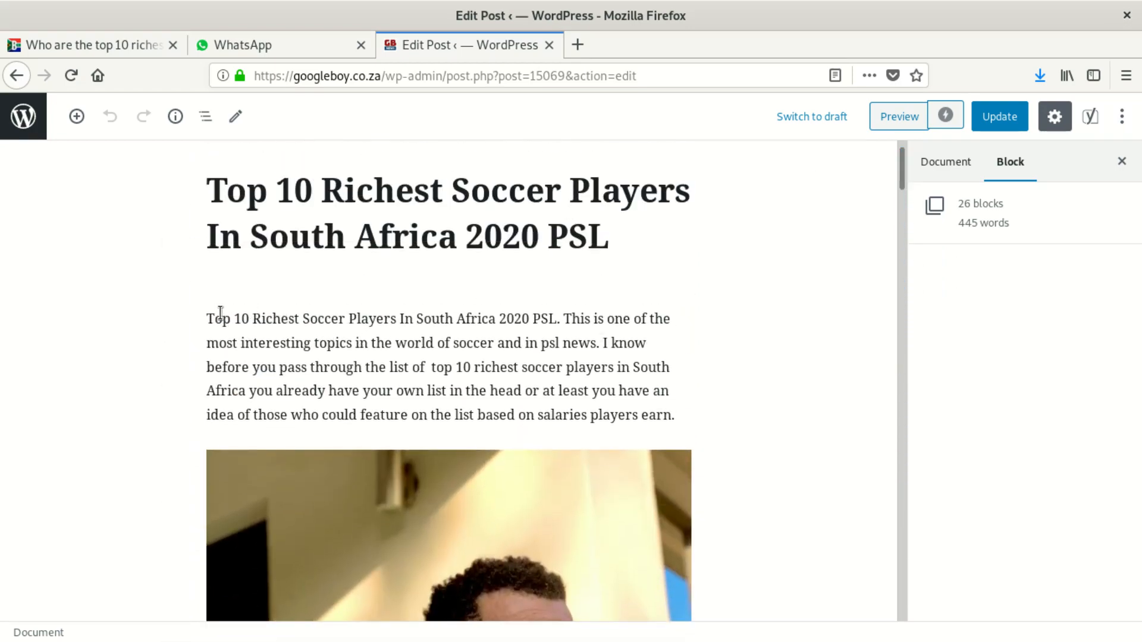
pyautogui.moveTo(208, 318); pyautogui.dragTo(675, 318)
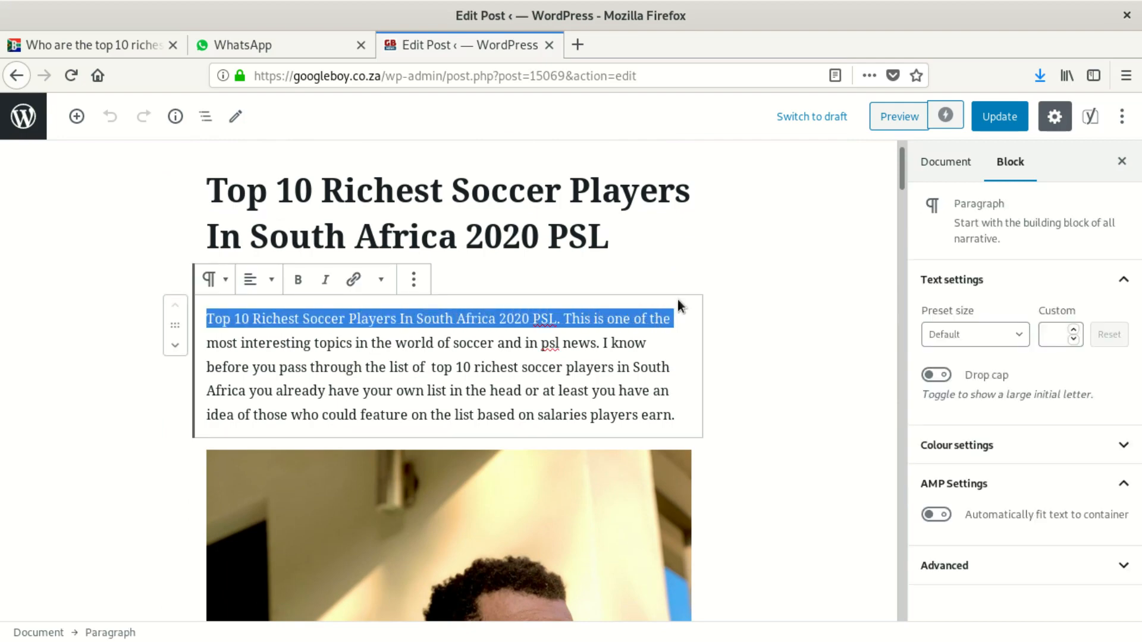
pyautogui.hotkey('shift', 'Down')
pyautogui.hotkey('shift', 'Down')
pyautogui.hotkey('shift', 'Down')
pyautogui.hotkey('shift', 'Down')
pyautogui.hotkey('shift', 'Down')
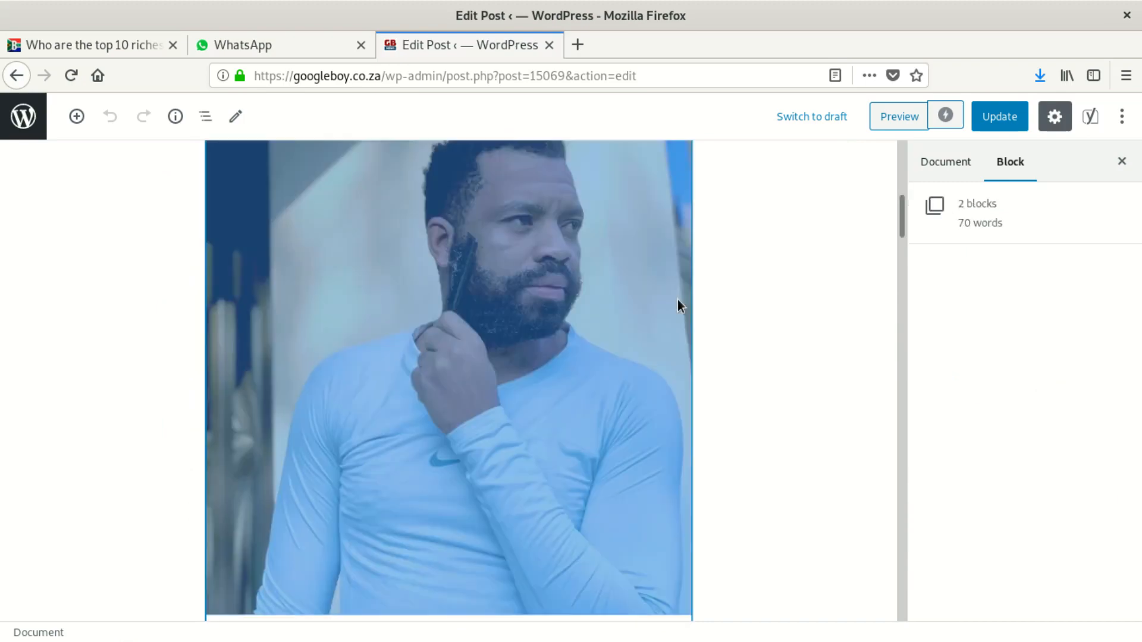
pyautogui.hotkey('shift', 'Down')
pyautogui.hotkey('shift', 'Down')
pyautogui.hotkey('shift', 'Down')
pyautogui.hotkey('shift', 'Down')
pyautogui.hotkey('shift', 'Down')
pyautogui.hotkey('shift', 'Down')
pyautogui.hotkey('shift', 'Down')
pyautogui.hotkey('shift', 'Down')
pyautogui.hotkey('shift', 'Down')
pyautogui.hotkey('shift', 'Down')
pyautogui.hotkey('shift', 'Down')
pyautogui.hotkey('shift', 'Down')
pyautogui.hotkey('shift', 'Down')
pyautogui.hotkey('shift', 'Down')
pyautogui.hotkey('shift', 'Down')
pyautogui.hotkey('shift', 'Down')
pyautogui.hotkey('shift', 'Down')
pyautogui.hotkey('shift', 'Down')
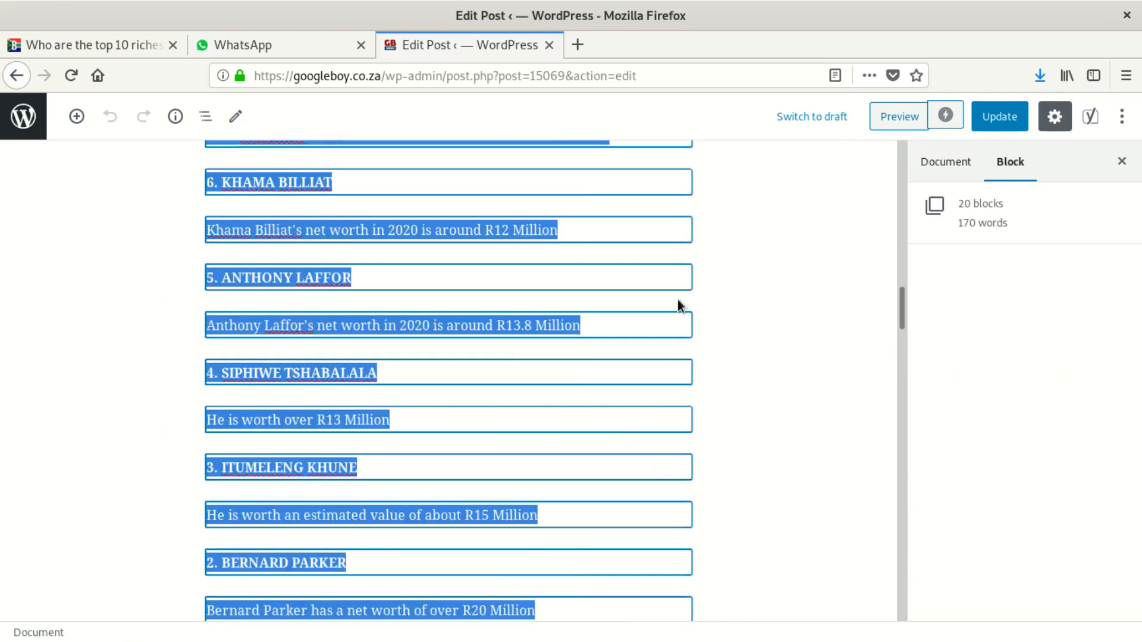
pyautogui.hotkey('shift', 'Down')
pyautogui.hotkey('shift', 'Down')
pyautogui.hotkey('shift', 'Down')
pyautogui.hotkey('shift', 'Down')
pyautogui.hotkey('shift', 'Down')
pyautogui.hotkey('shift', 'Down')
pyautogui.hotkey('shift', 'Down')
pyautogui.hotkey('shift', 'Down')
pyautogui.hotkey('shift', 'Down')
pyautogui.hotkey('shift', 'Down')
pyautogui.hotkey('shift', 'Down')
pyautogui.hotkey('shift', 'Down')
pyautogui.hotkey('shift', 'Down')
pyautogui.hotkey('shift', 'Down')
pyautogui.hotkey('shift', 'Down')
pyautogui.hotkey('shift', 'Down')
pyautogui.hotkey('shift', 'Down')
pyautogui.hotkey('shift', 'Down')
pyautogui.hotkey('shift', 'Down')
pyautogui.hotkey('shift', 'Down')
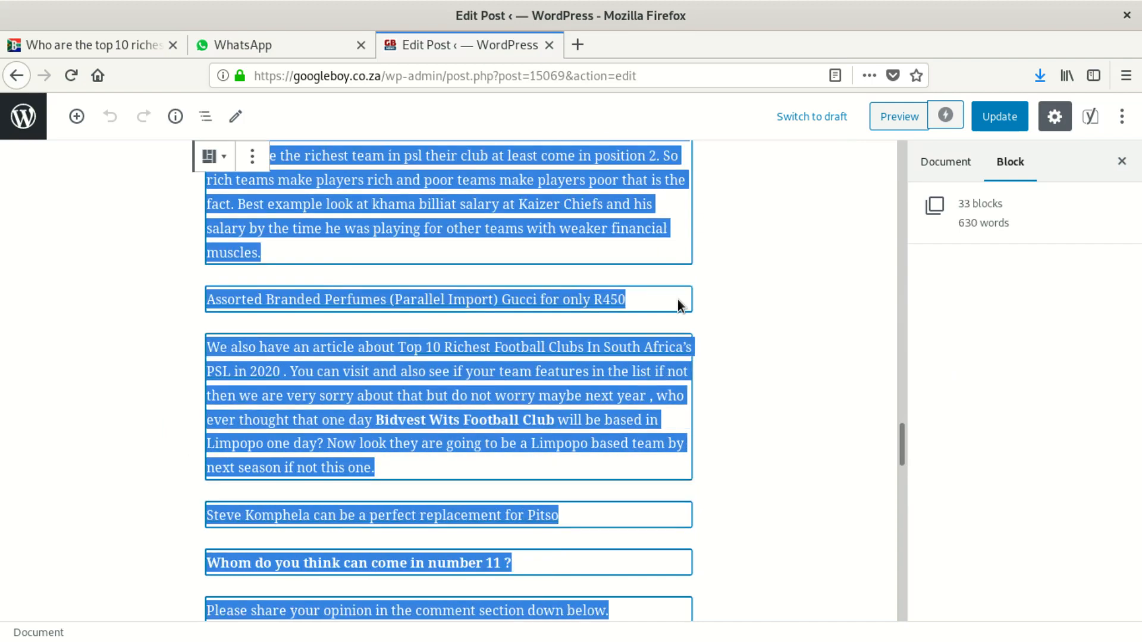
pyautogui.press('Down')
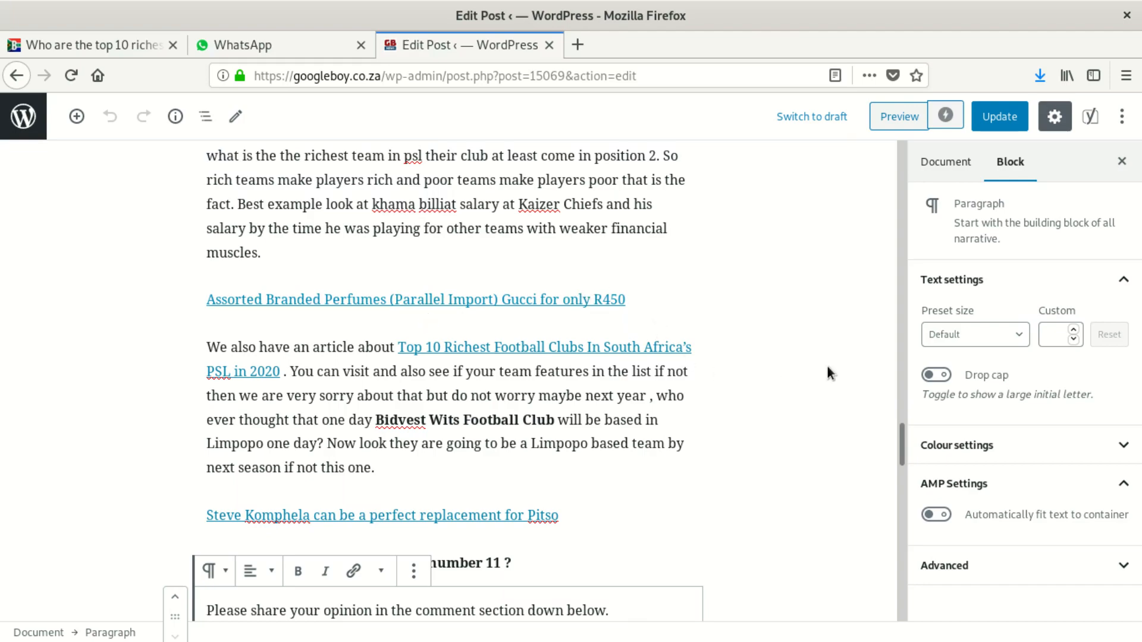
# Step: Highlight the body text again from the first letter of the opening paragraph to the article's end, and deselect it
pyautogui.moveTo(900, 459); pyautogui.dragTo(837, 155)
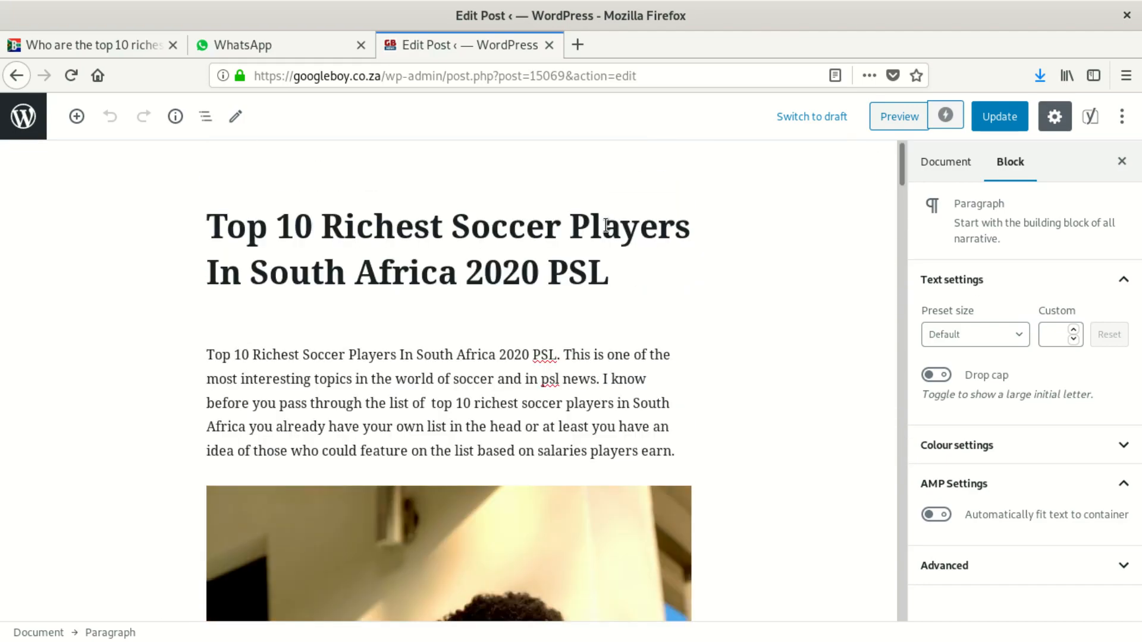
pyautogui.click(203, 355)
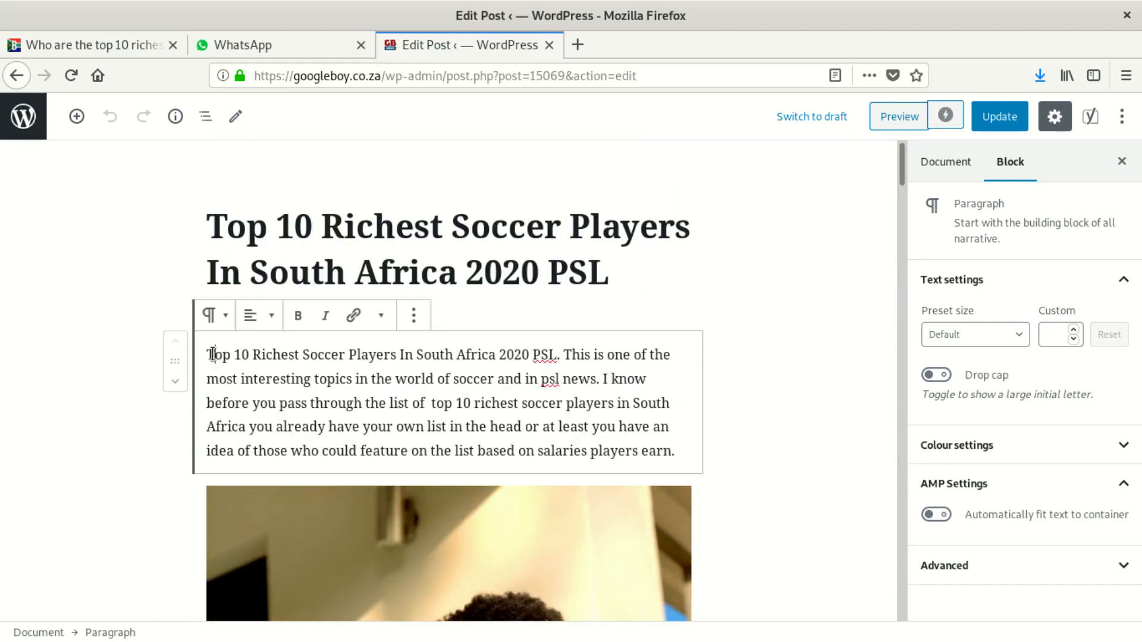
pyautogui.moveTo(205, 355); pyautogui.dragTo(214, 355)
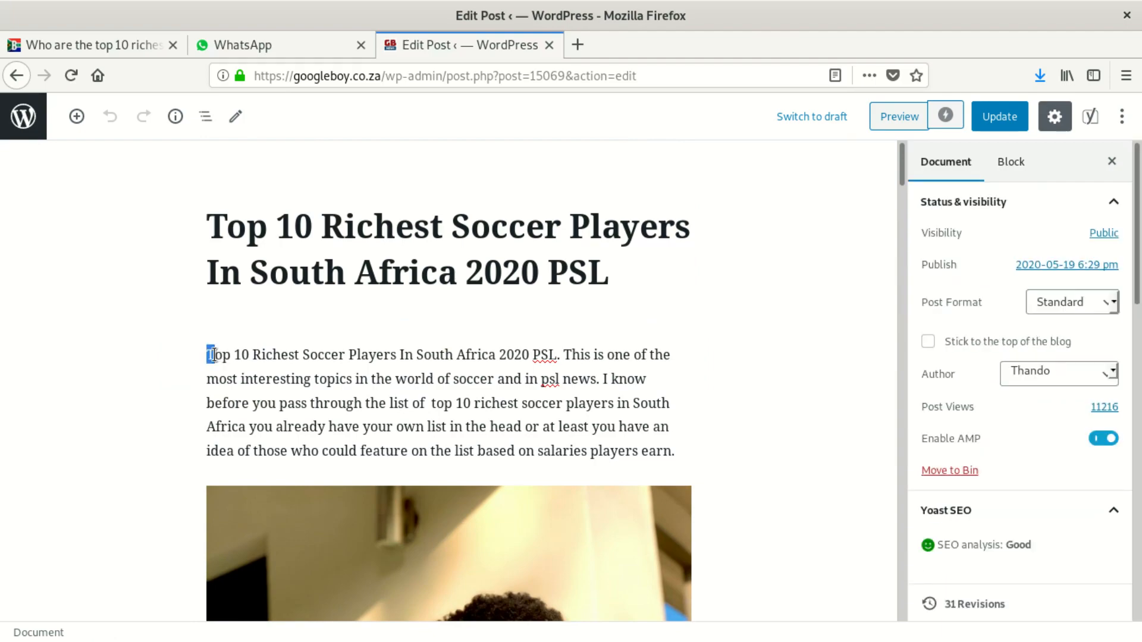
pyautogui.hotkey('shift', 'Down')
pyautogui.hotkey('shift', 'Down')
pyautogui.hotkey('shift', 'Down')
pyautogui.hotkey('shift', 'Down')
pyautogui.hotkey('shift', 'Down')
pyautogui.hotkey('shift', 'Down')
pyautogui.hotkey('shift', 'Down')
pyautogui.hotkey('shift', 'Down')
pyautogui.hotkey('shift', 'Down')
pyautogui.hotkey('shift', 'Down')
pyautogui.hotkey('shift', 'Down')
pyautogui.hotkey('shift', 'Down')
pyautogui.hotkey('shift', 'Down')
pyautogui.hotkey('shift', 'Down')
pyautogui.hotkey('shift', 'Down')
pyautogui.hotkey('shift', 'Down')
pyautogui.hotkey('shift', 'Down')
pyautogui.hotkey('shift', 'Down')
pyautogui.hotkey('shift', 'Down')
pyautogui.hotkey('shift', 'Down')
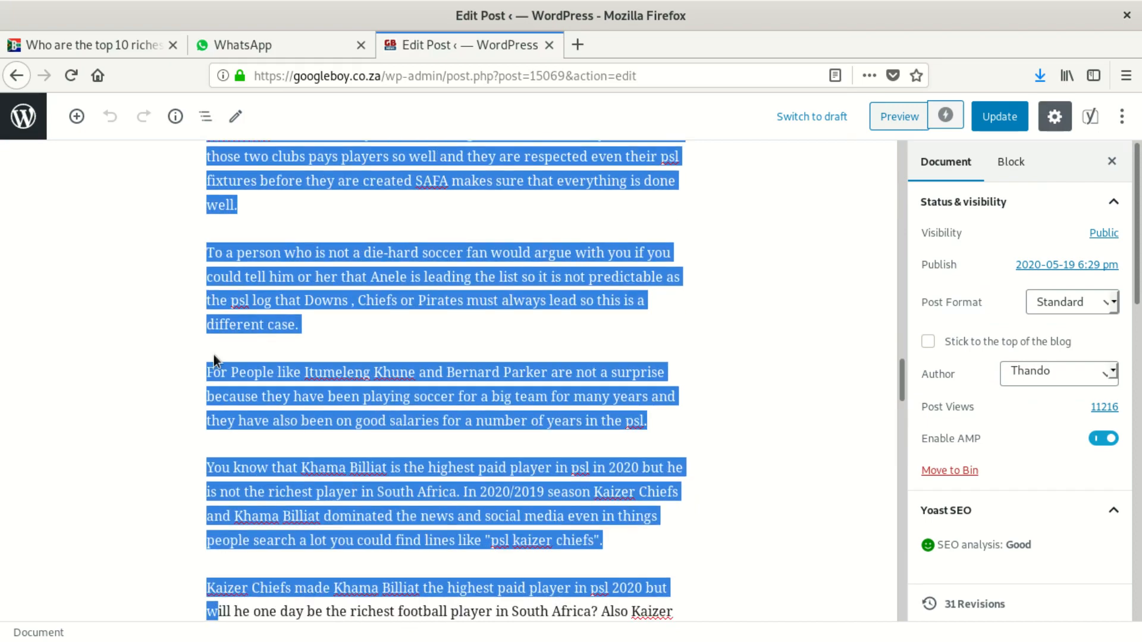
pyautogui.hotkey('shift', 'Down')
pyautogui.hotkey('shift', 'Down')
pyautogui.hotkey('shift', 'Down')
pyautogui.hotkey('shift', 'Down')
pyautogui.hotkey('shift', 'Down')
pyautogui.hotkey('shift', 'Down')
pyautogui.hotkey('shift', 'Down')
pyautogui.hotkey('shift', 'Down')
pyautogui.hotkey('shift', 'Down')
pyautogui.hotkey('shift', 'Down')
pyautogui.hotkey('shift', 'Down')
pyautogui.hotkey('shift', 'Down')
pyautogui.hotkey('shift', 'Down')
pyautogui.hotkey('shift', 'Down')
pyautogui.hotkey('shift', 'Down')
pyautogui.hotkey('shift', 'Down')
pyautogui.hotkey('shift', 'Down')
pyautogui.hotkey('shift', 'Down')
pyautogui.hotkey('shift', 'Down')
pyautogui.hotkey('shift', 'Down')
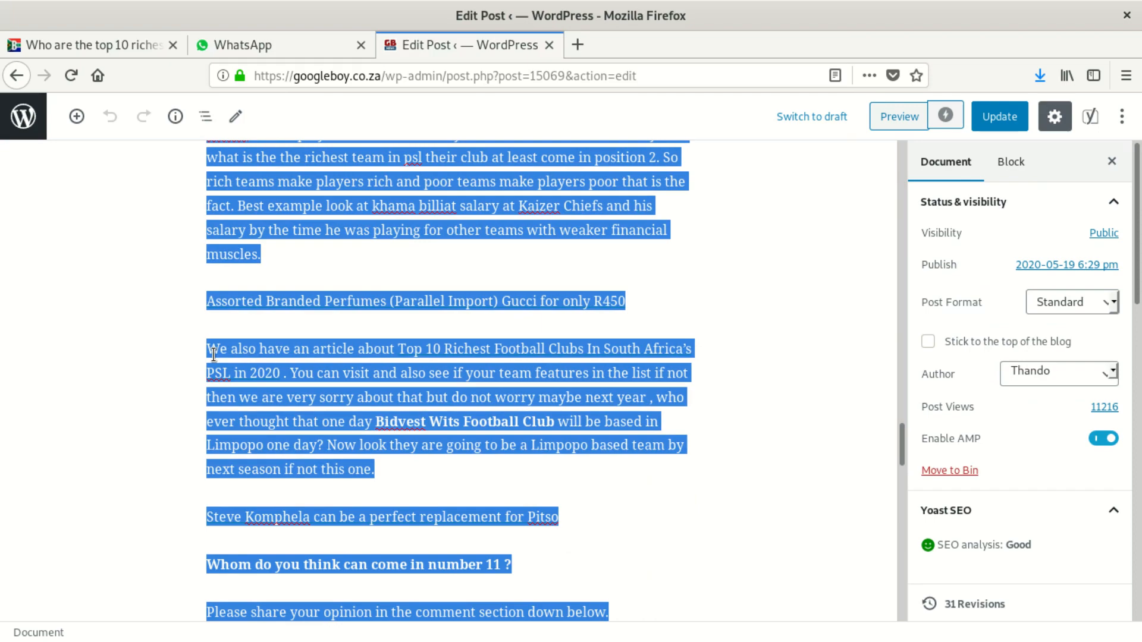
pyautogui.moveTo(898, 440); pyautogui.dragTo(853, 414)
pyautogui.scroll(10, 831, 301)
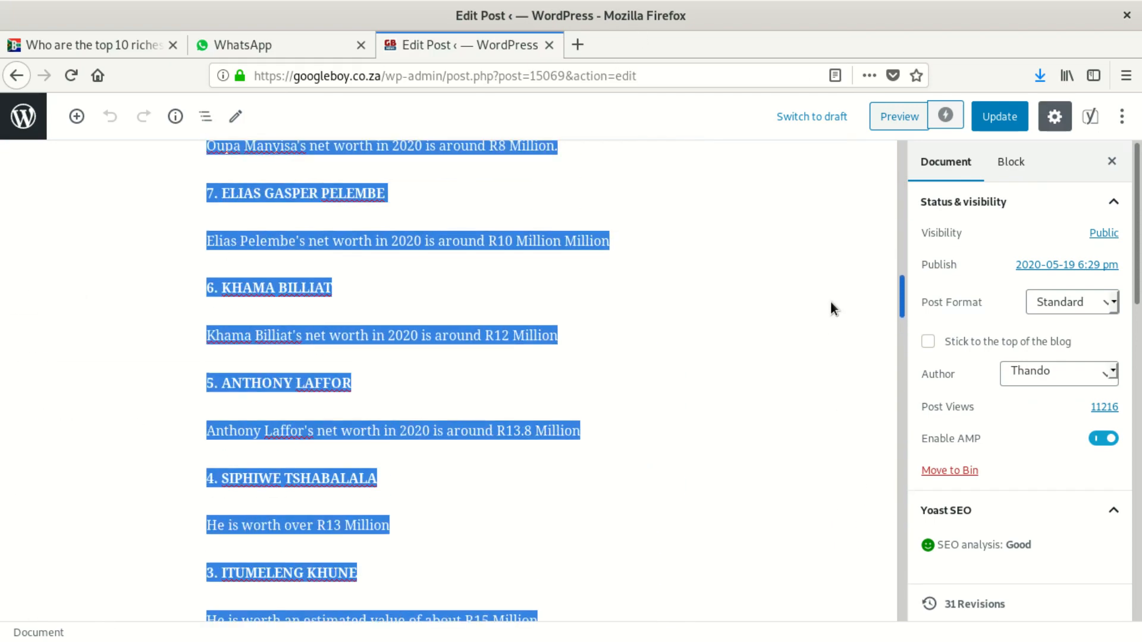
pyautogui.click(751, 279)
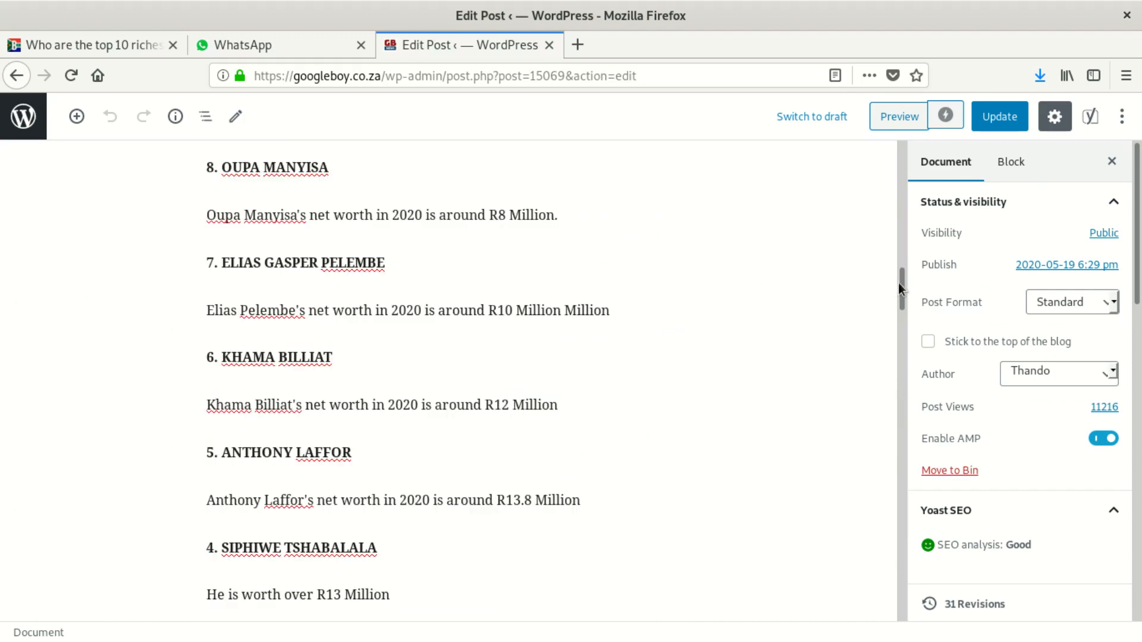
# Step: Highlight the full opening paragraph, extend the selection through the rest of the article to review its length, and deselect everything
pyautogui.moveTo(904, 294); pyautogui.dragTo(904, 170)
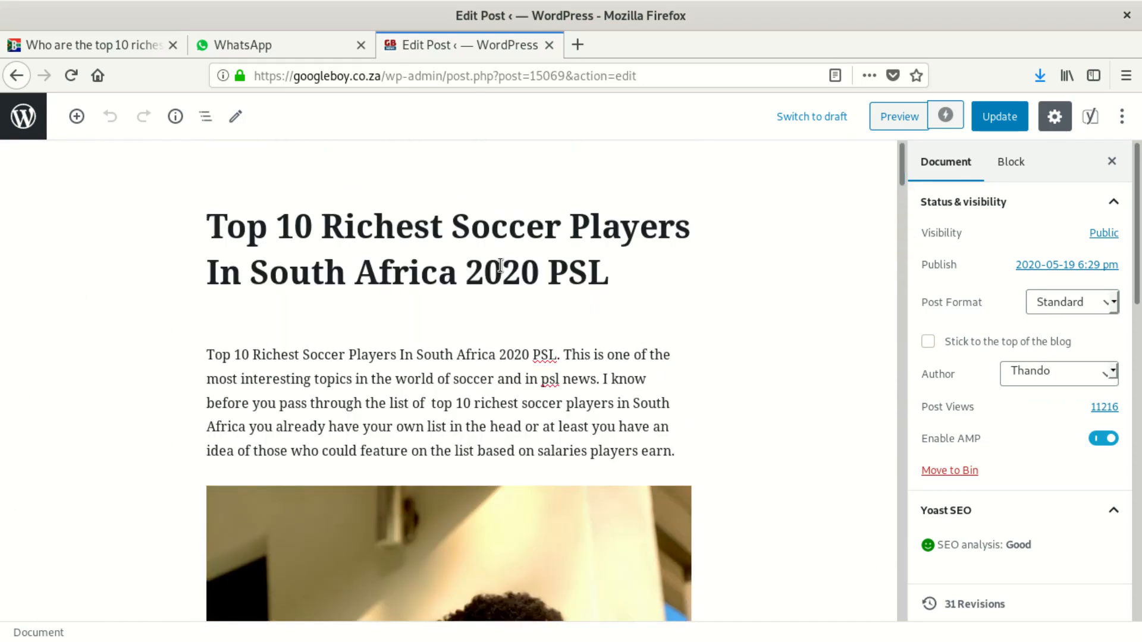
pyautogui.moveTo(204, 357); pyautogui.dragTo(516, 366)
pyautogui.moveTo(634, 364); pyautogui.dragTo(688, 446)
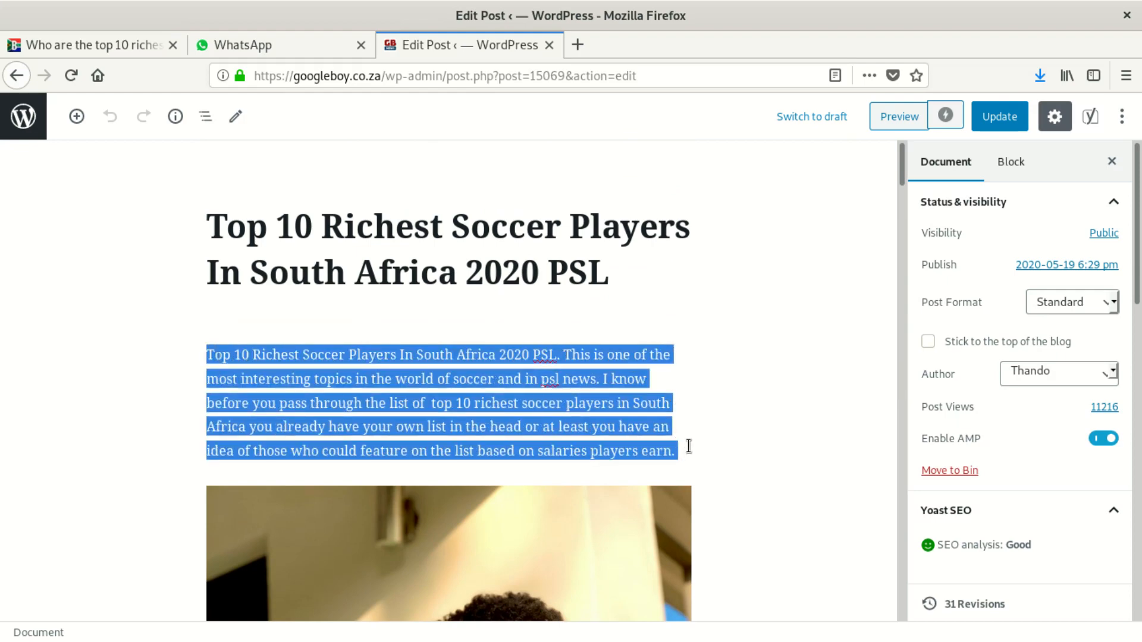
pyautogui.hotkey('shift', 'Down')
pyautogui.hotkey('shift', 'Down')
pyautogui.hotkey('shift', 'Down')
pyautogui.hotkey('shift', 'Down')
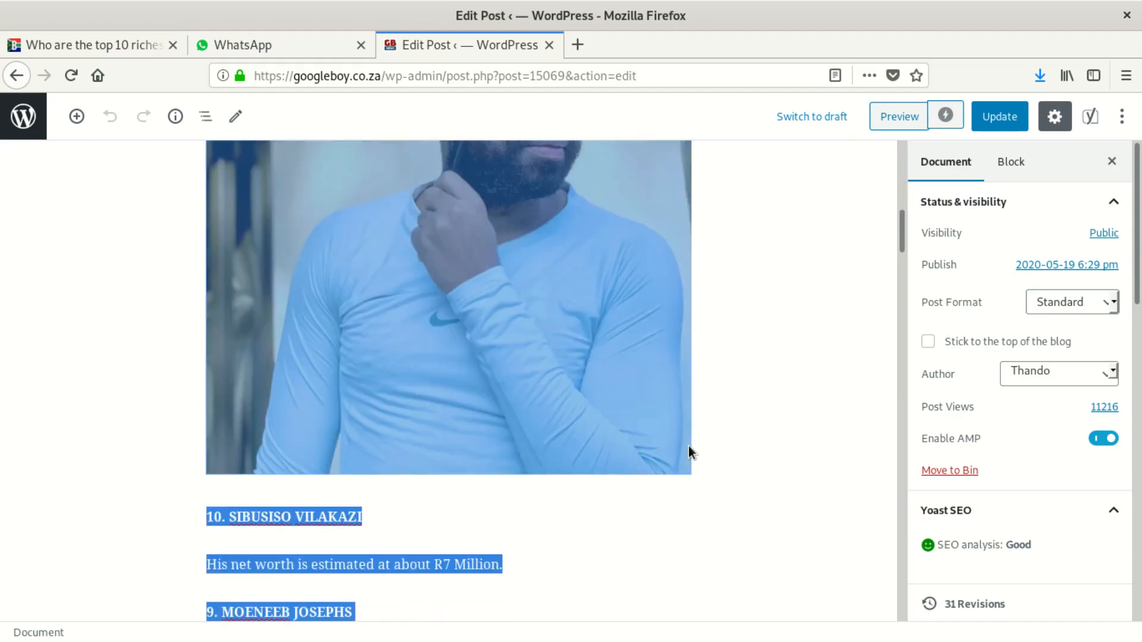
pyautogui.hotkey('shift', 'Down')
pyautogui.hotkey('shift', 'Down')
pyautogui.hotkey('shift', 'Down')
pyautogui.hotkey('shift', 'Down')
pyautogui.hotkey('shift', 'Down')
pyautogui.hotkey('shift', 'Down')
pyautogui.hotkey('shift', 'Down')
pyautogui.hotkey('shift', 'Down')
pyautogui.hotkey('shift', 'Down')
pyautogui.hotkey('shift', 'Down')
pyautogui.hotkey('shift', 'Down')
pyautogui.hotkey('shift', 'Down')
pyautogui.hotkey('shift', 'Down')
pyautogui.hotkey('shift', 'Down')
pyautogui.hotkey('shift', 'Down')
pyautogui.hotkey('shift', 'Down')
pyautogui.hotkey('shift', 'Down')
pyautogui.hotkey('shift', 'Down')
pyautogui.hotkey('shift', 'Down')
pyautogui.hotkey('shift', 'Down')
pyautogui.hotkey('shift', 'Down')
pyautogui.hotkey('shift', 'Down')
pyautogui.hotkey('shift', 'Down')
pyautogui.hotkey('shift', 'Down')
pyautogui.hotkey('shift', 'Down')
pyautogui.hotkey('shift', 'Down')
pyautogui.hotkey('shift', 'Down')
pyautogui.hotkey('shift', 'Down')
pyautogui.hotkey('shift', 'Down')
pyautogui.hotkey('shift', 'Down')
pyautogui.hotkey('shift', 'Down')
pyautogui.hotkey('shift', 'Down')
pyautogui.hotkey('shift', 'Down')
pyautogui.hotkey('shift', 'Down')
pyautogui.hotkey('shift', 'Down')
pyautogui.hotkey('shift', 'Down')
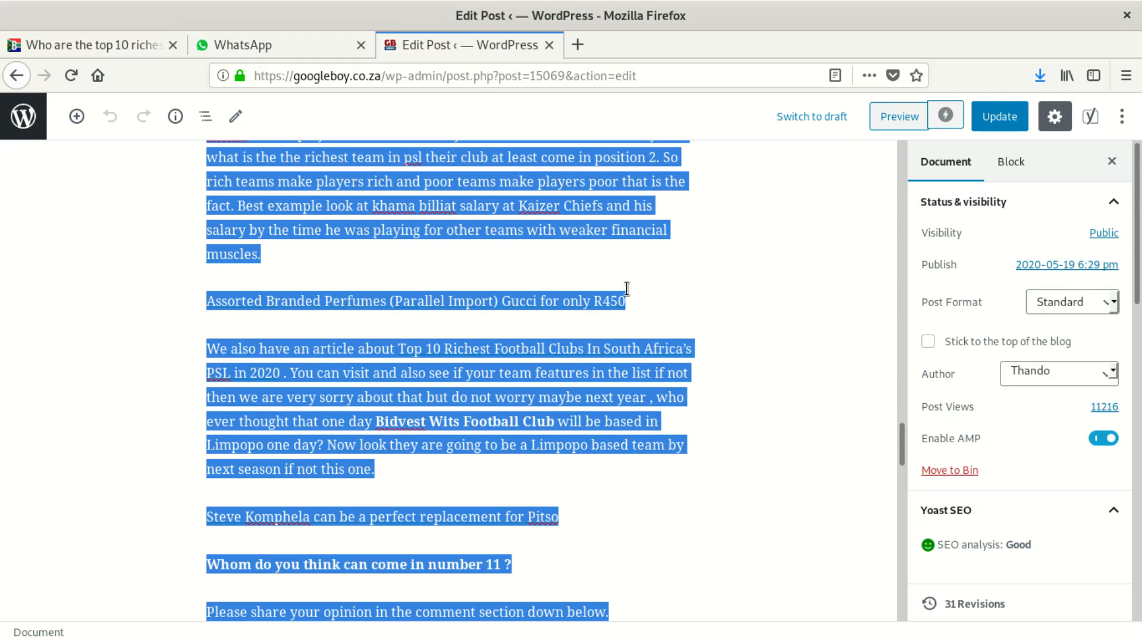
pyautogui.click(526, 291)
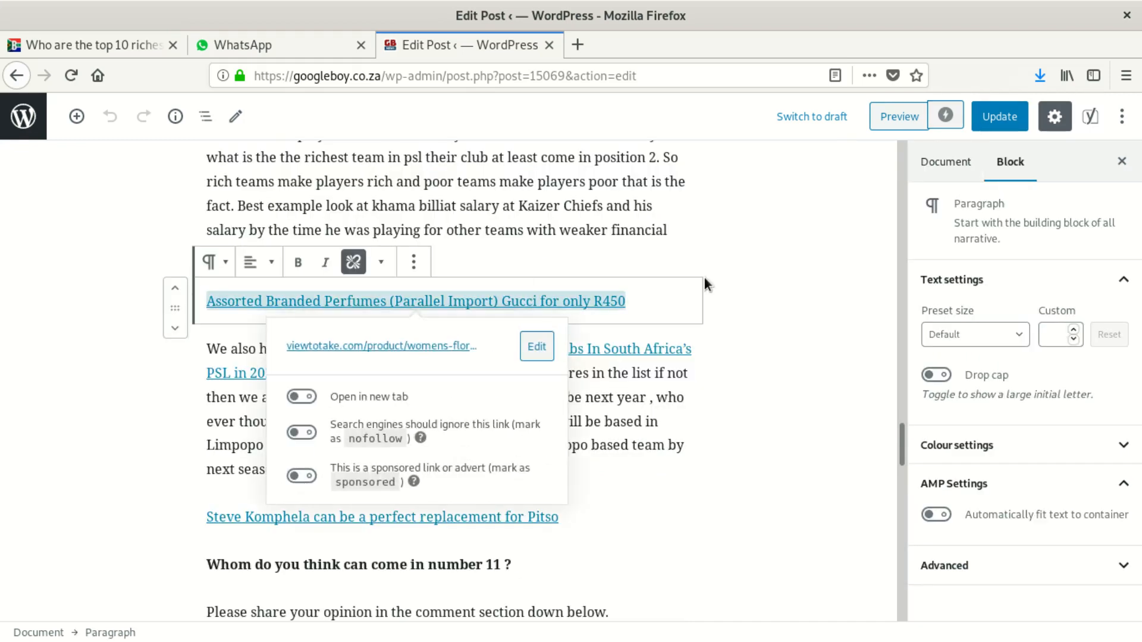
pyautogui.click(744, 242)
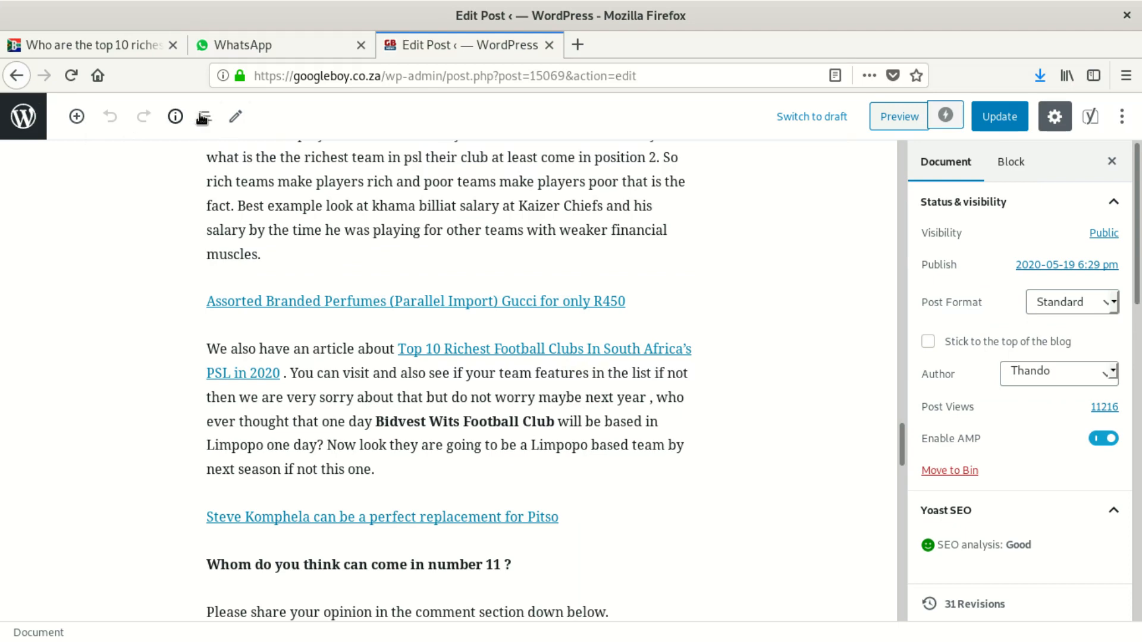
# Step: Shorten the editor page's address to googleboy.co.za and load the site's homepage
pyautogui.moveTo(384, 75); pyautogui.dragTo(671, 72)
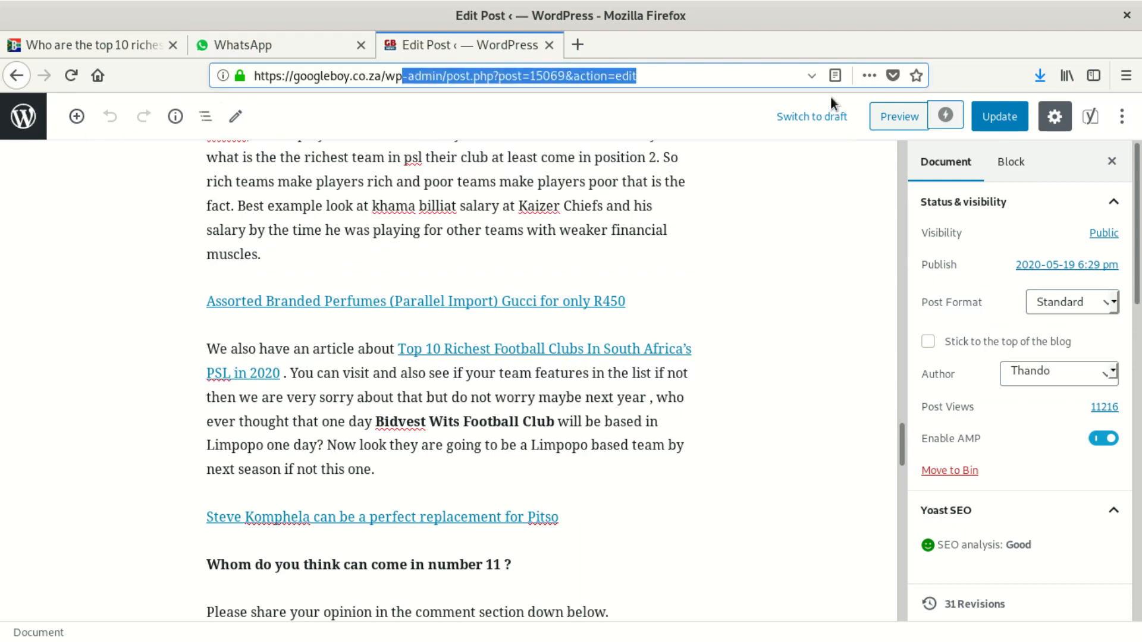
pyautogui.press('BackSpace')
pyautogui.press('BackSpace')
pyautogui.press('BackSpace')
pyautogui.press('BackSpace')
pyautogui.press('Return')
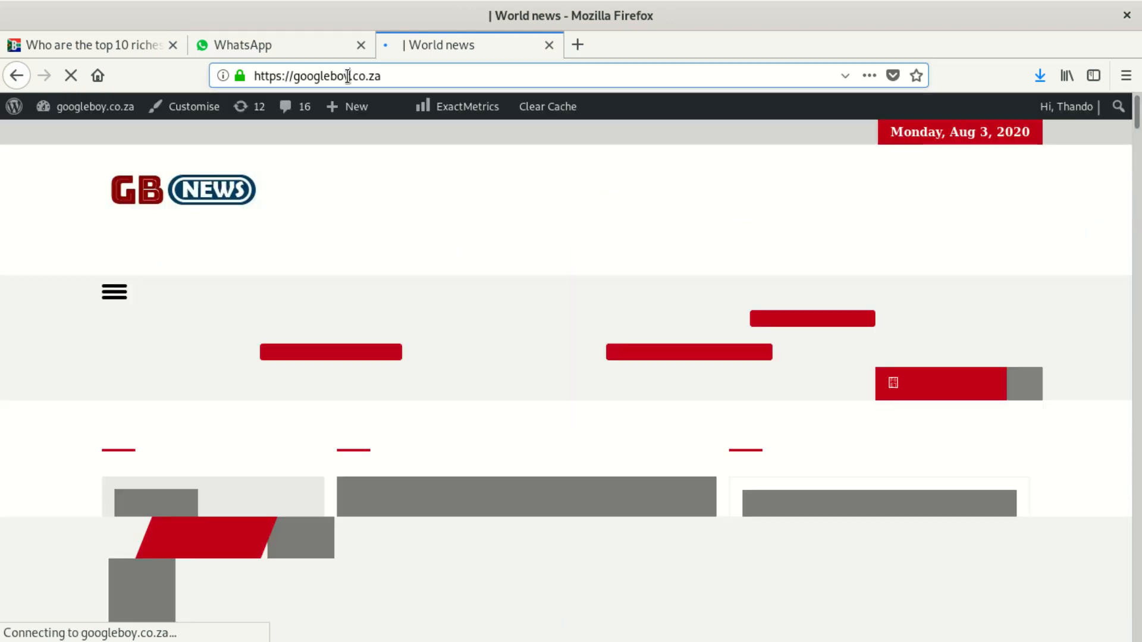
pyautogui.click(349, 76)
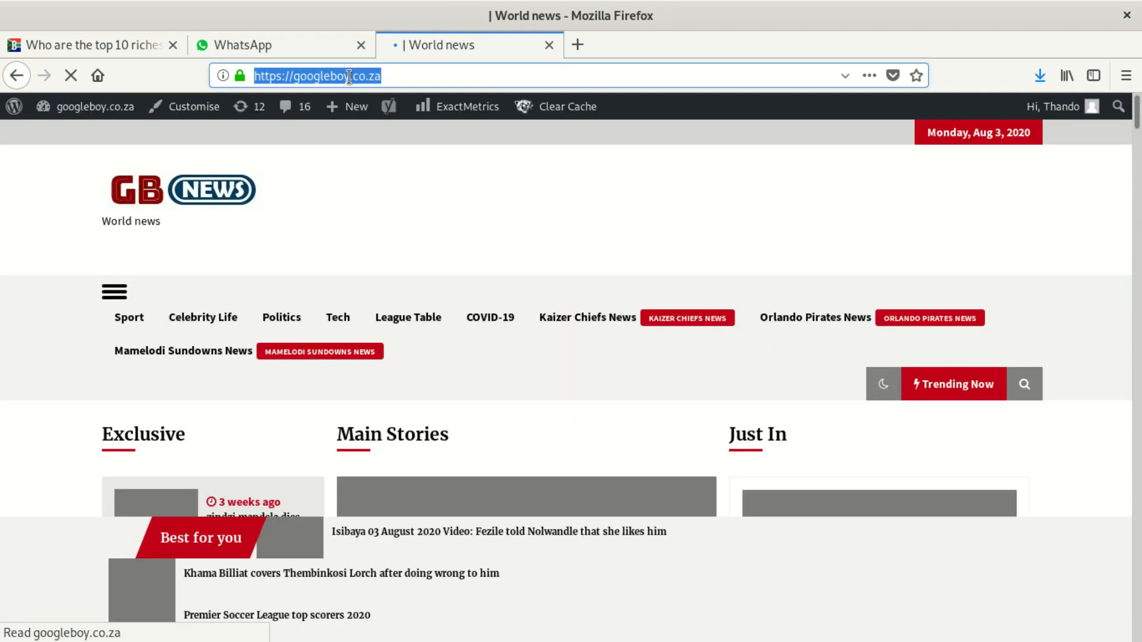
# Step: Go to Google and search for "Top 10 Richest Soccer Players In South Africa 2020"
pyautogui.write('goog')
pyautogui.press('Return')
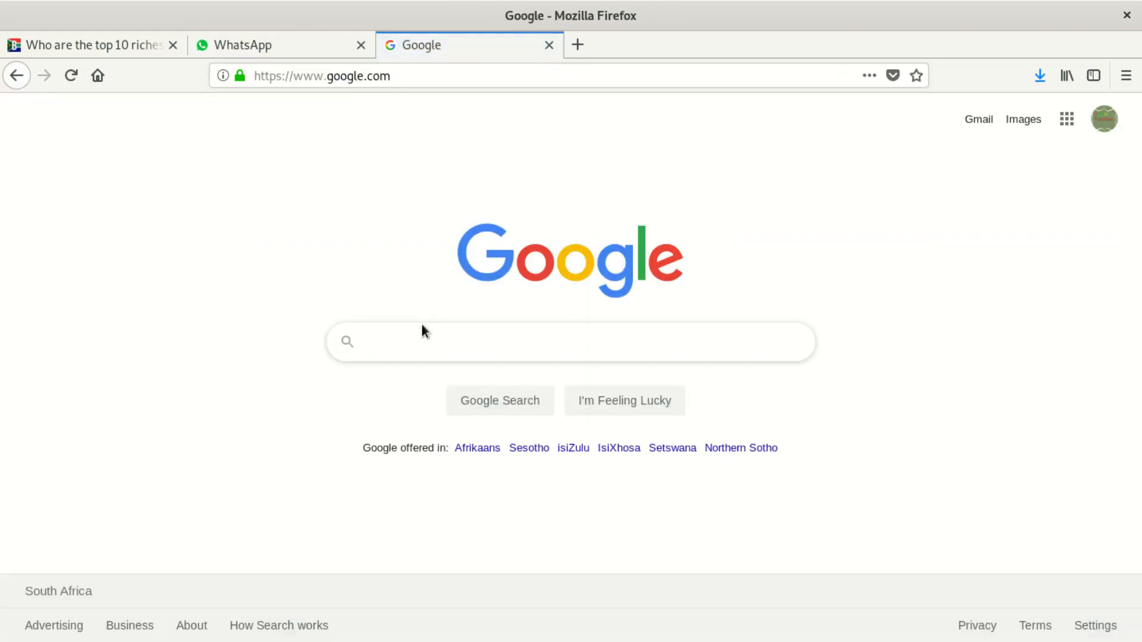
pyautogui.write('Top 10 Richest Soccer Players In South Africa 2020 PSL')
pyautogui.press('BackSpace')
pyautogui.press('BackSpace')
pyautogui.press('BackSpace')
pyautogui.press('BackSpace')
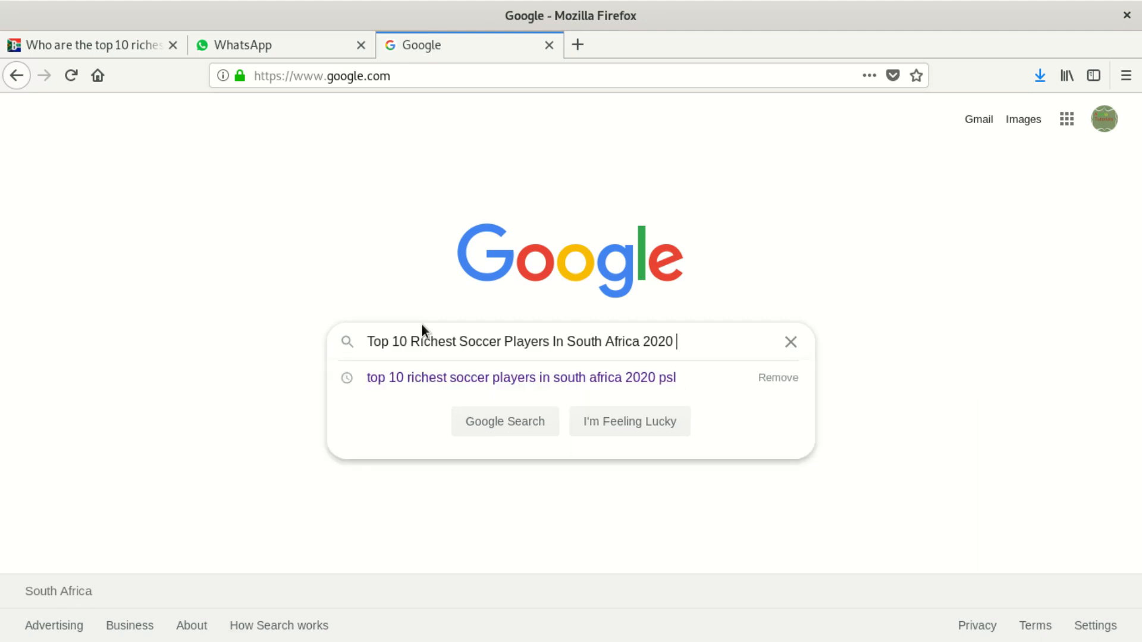
pyautogui.press('Return')
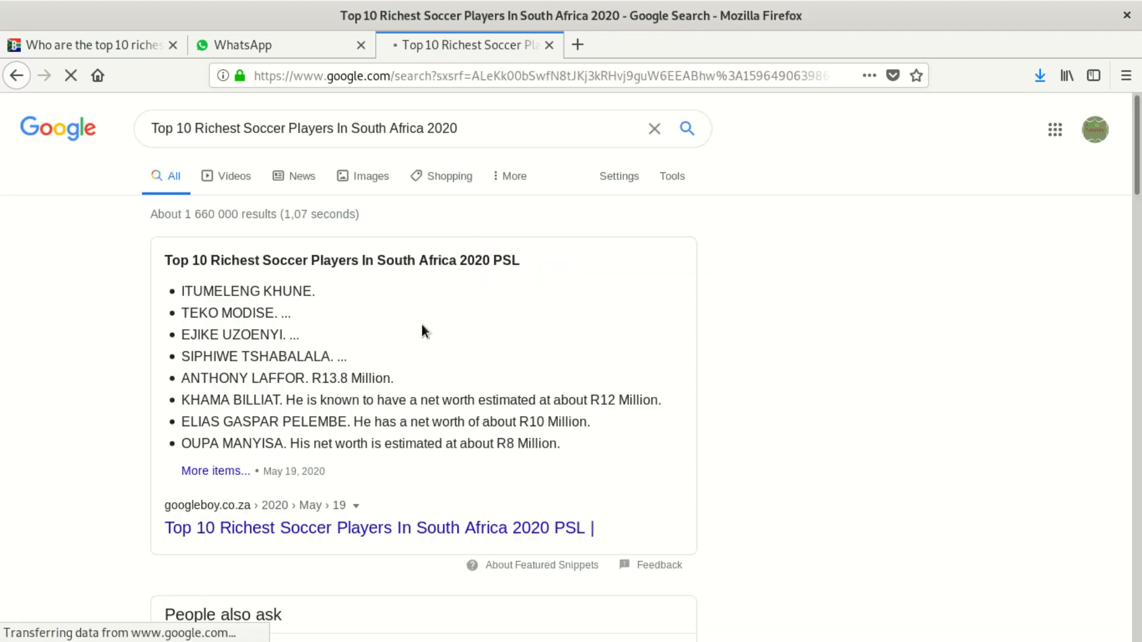
# Step: Open the googleboy.co.za article from the featured search result and load its post for editing
pyautogui.click(290, 531)
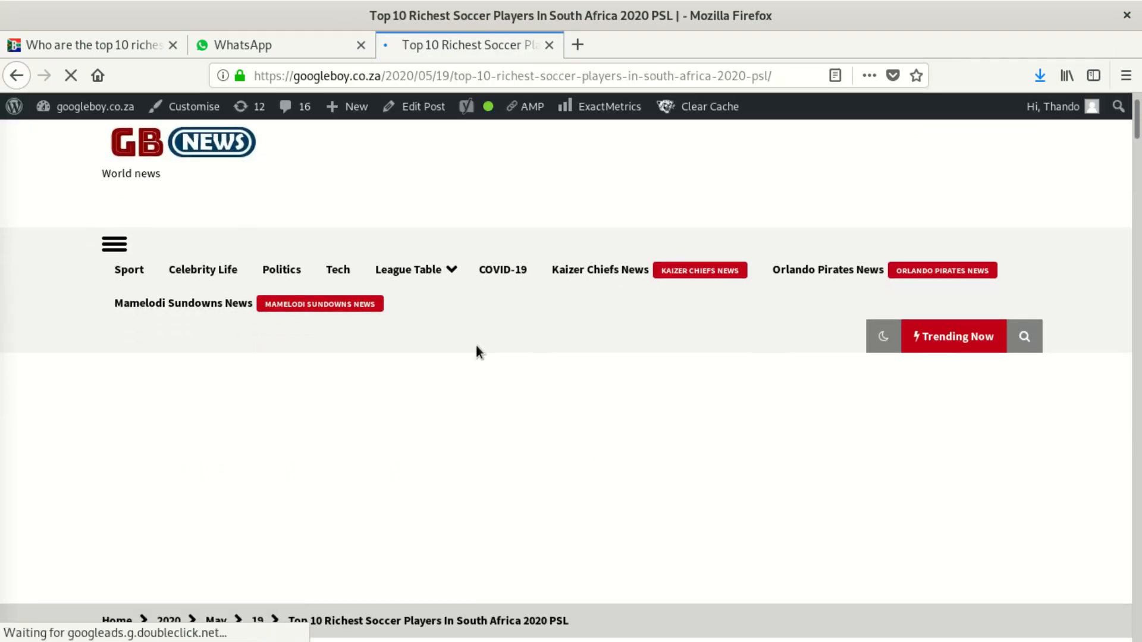
pyautogui.click(419, 111)
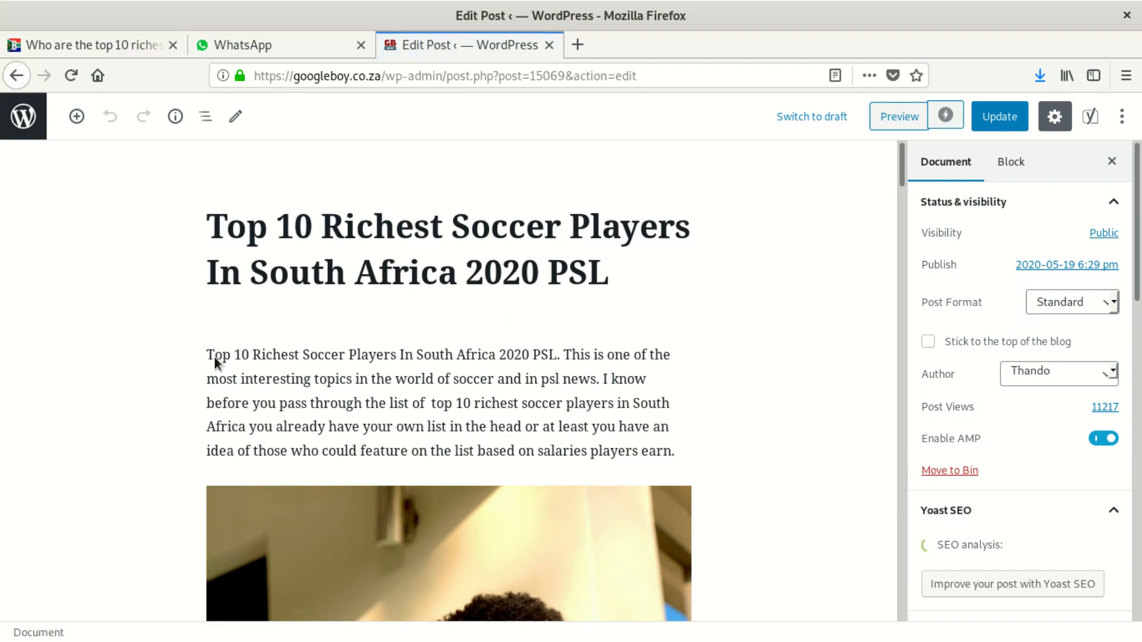
# Step: Select every block from the opening paragraph through the closing comment request to check the word count, and close the settings sidebar
pyautogui.moveTo(209, 354); pyautogui.dragTo(693, 505)
pyautogui.scroll(-5, 692, 505)
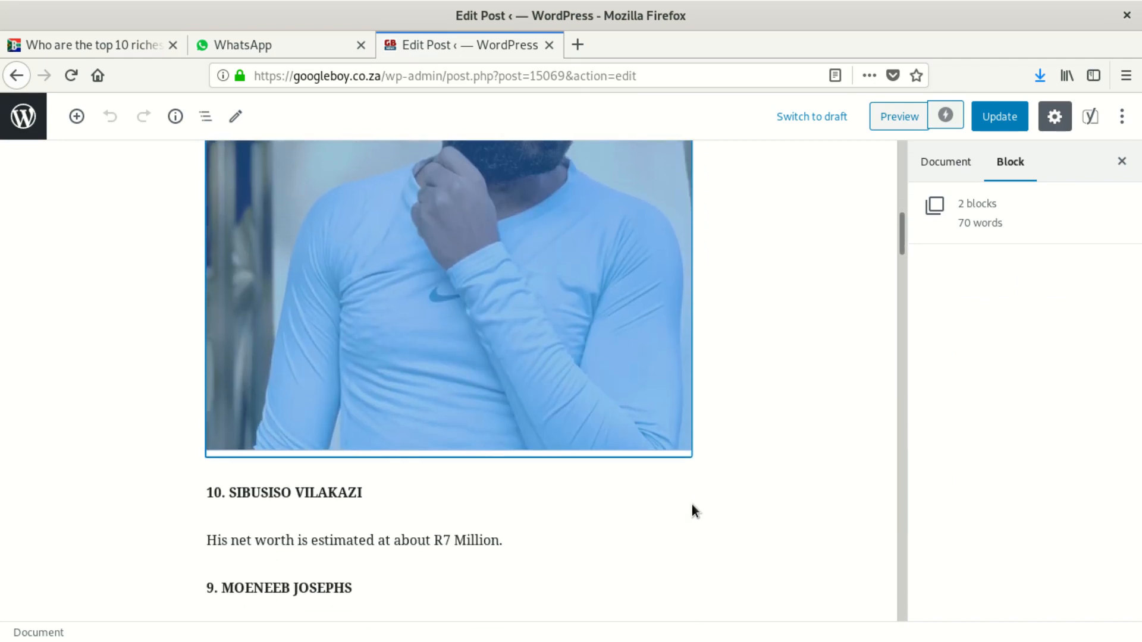
pyautogui.moveTo(691, 505); pyautogui.dragTo(667, 528)
pyautogui.scroll(-5, 639, 545)
pyautogui.scroll(-6, 645, 537)
pyautogui.scroll(-7, 644, 536)
pyautogui.scroll(-6, 663, 537)
pyautogui.scroll(-8, 669, 537)
pyautogui.scroll(-2, 666, 527)
pyautogui.scroll(3, 665, 518)
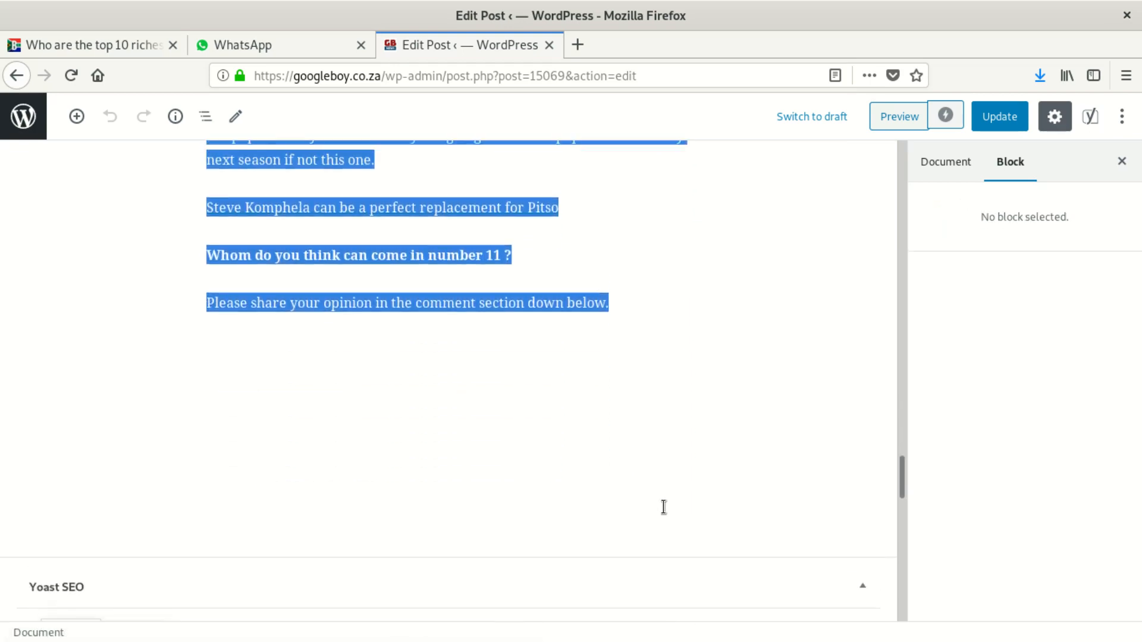
pyautogui.scroll(1, 660, 491)
pyautogui.moveTo(657, 415); pyautogui.dragTo(672, 473)
pyautogui.scroll(1, 659, 407)
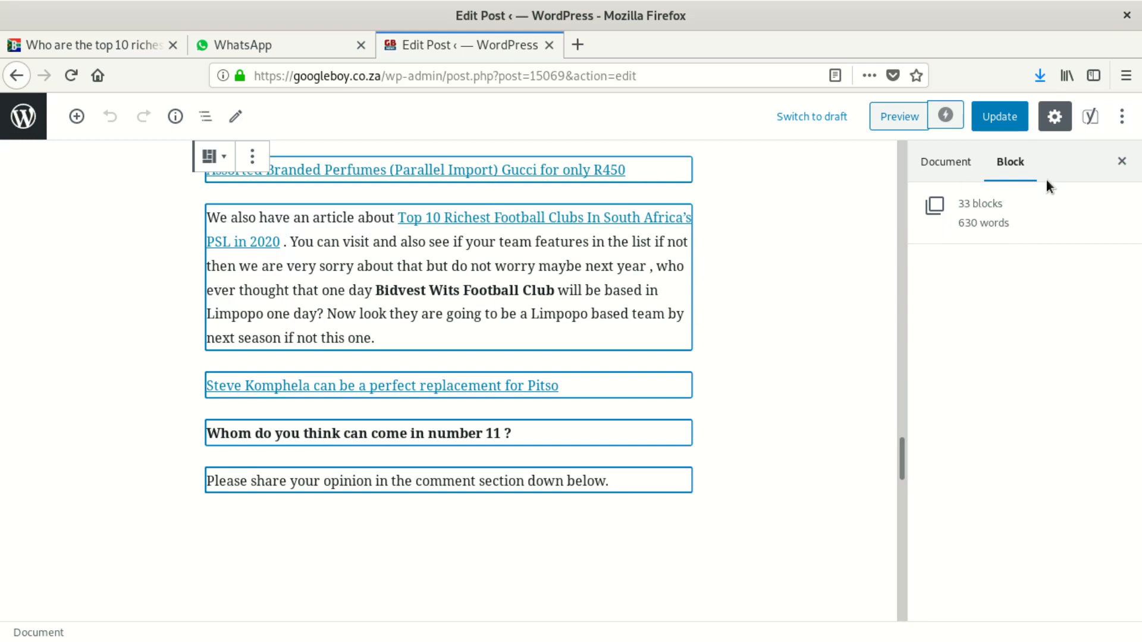
pyautogui.click(1121, 162)
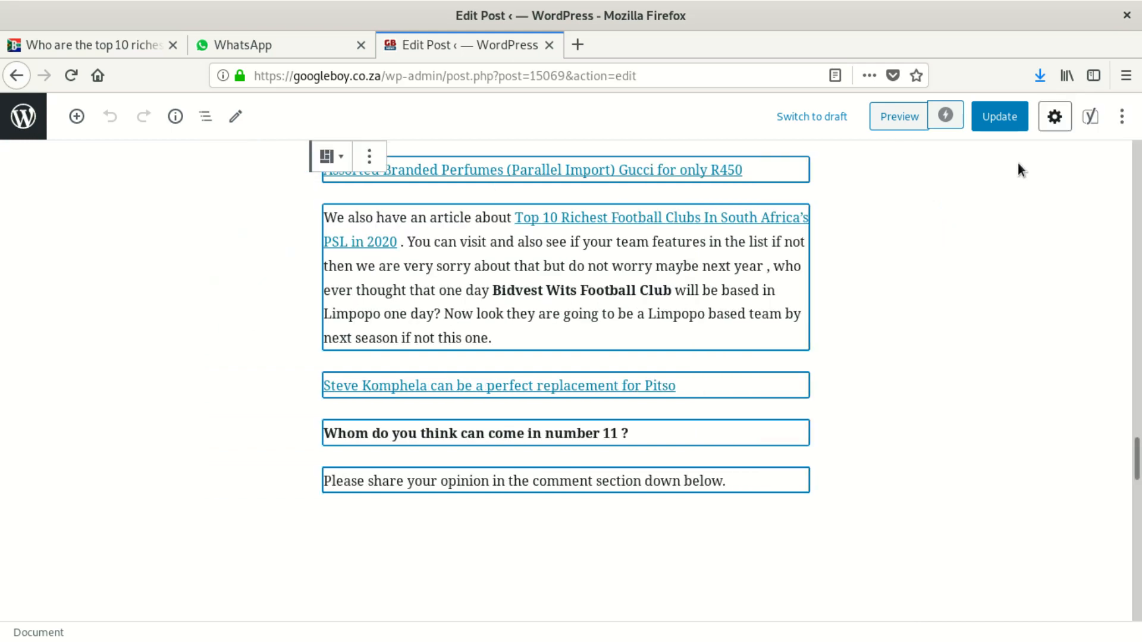